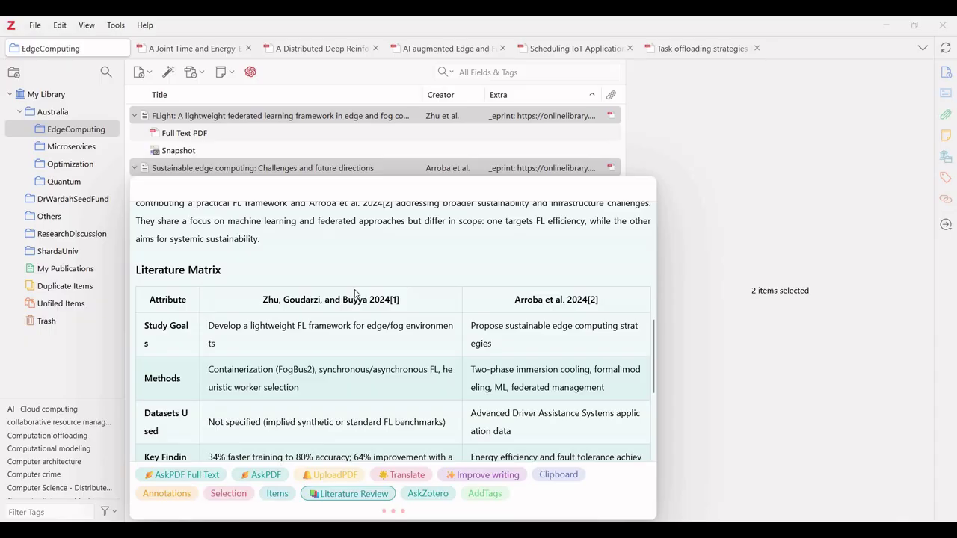
# Step: Ask AskPDF 'state the limitations of this paper' about the FLight full-text PDF
pyautogui.scroll(-3, 356, 295)
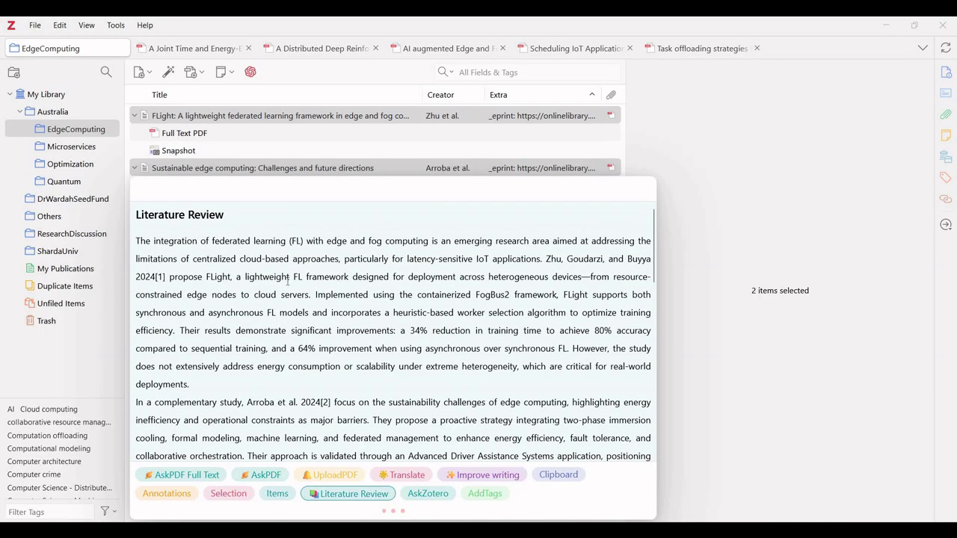
pyautogui.scroll(-5, 288, 282)
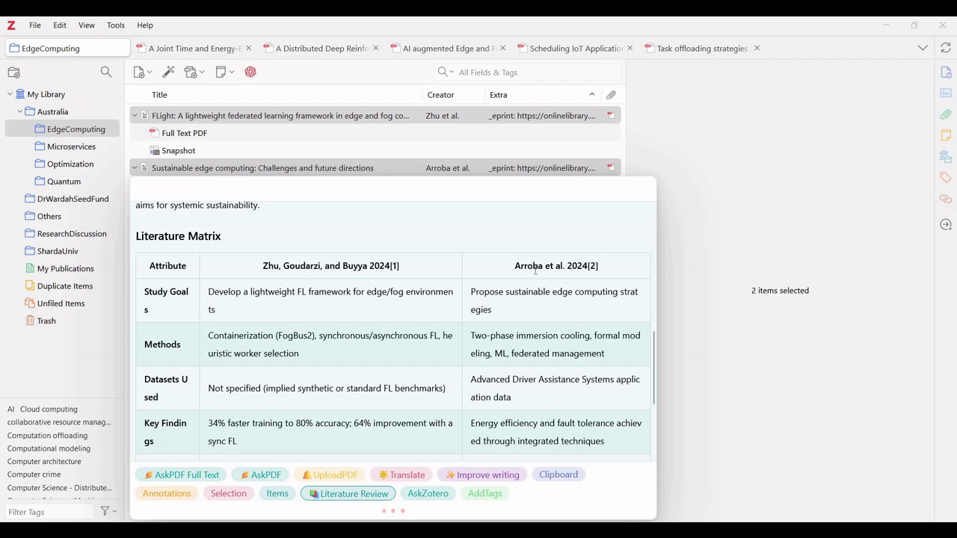
pyautogui.scroll(-3, 522, 281)
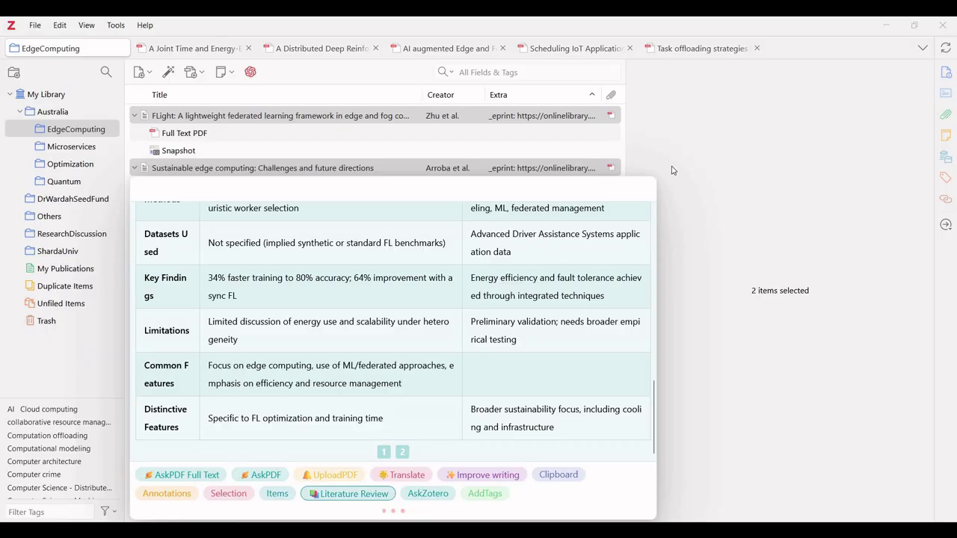
pyautogui.click(251, 75)
pyautogui.press('Escape')
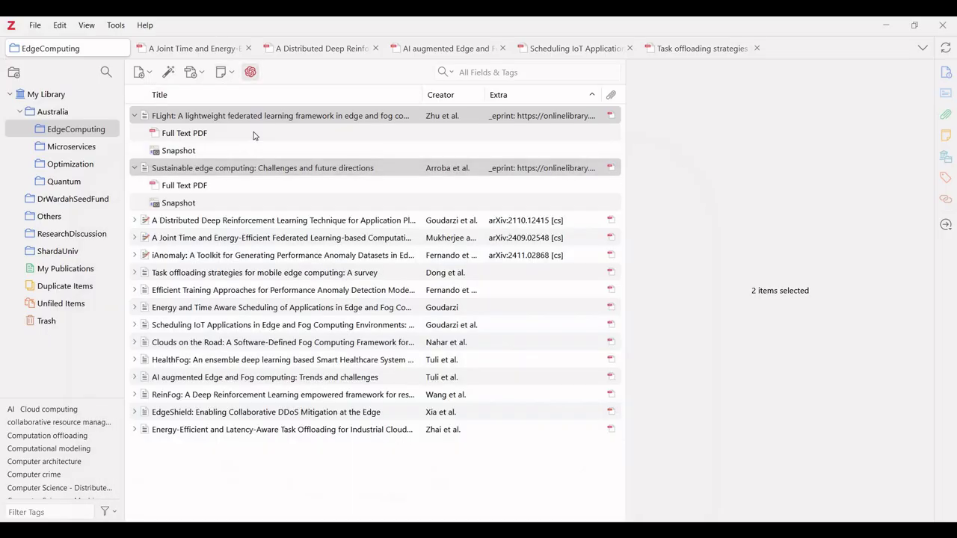
pyautogui.click(216, 135)
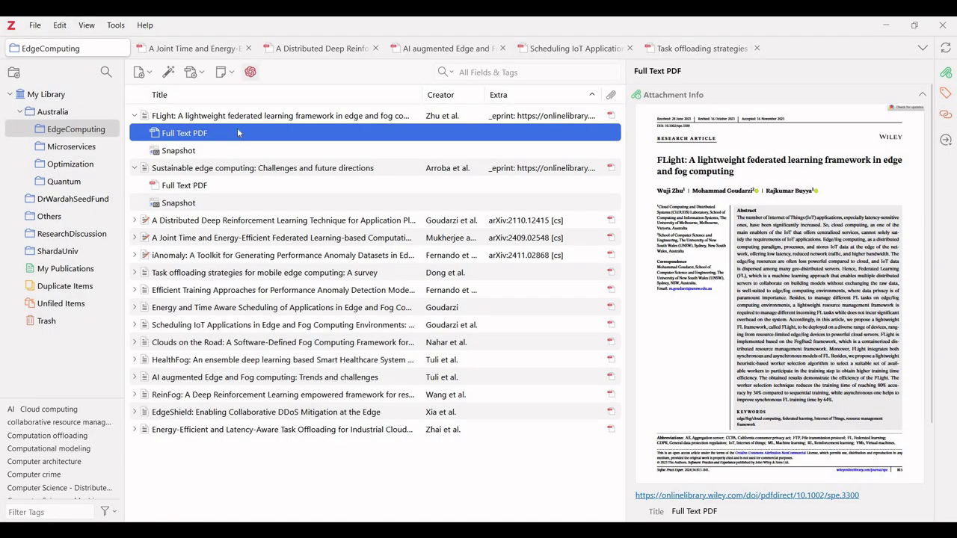
pyautogui.click(251, 75)
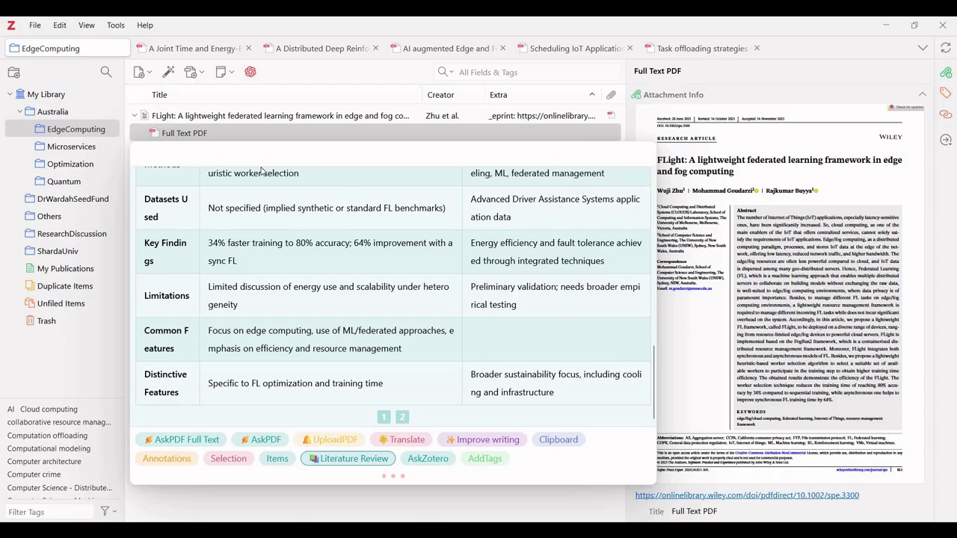
pyautogui.write('state the limitatio')
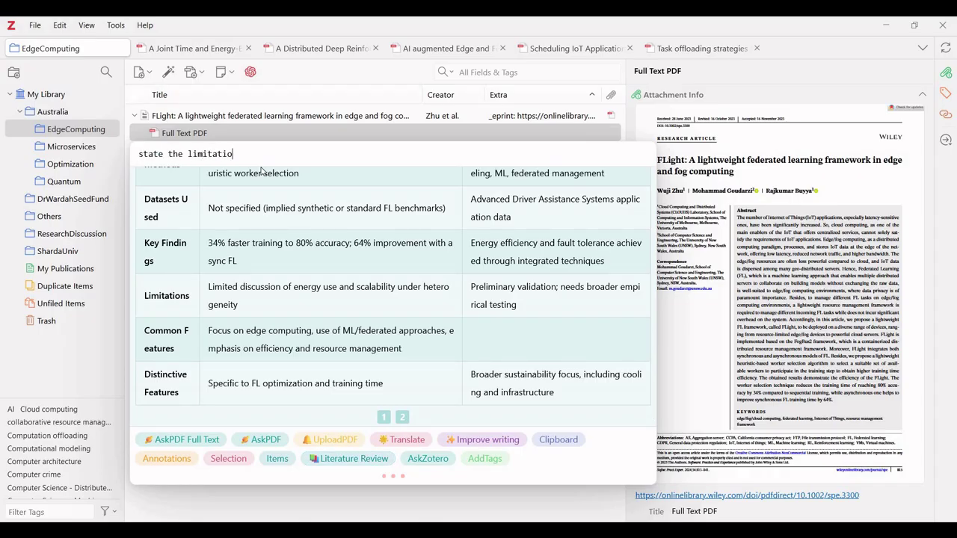
pyautogui.write('ns of this paper')
pyautogui.click(263, 442)
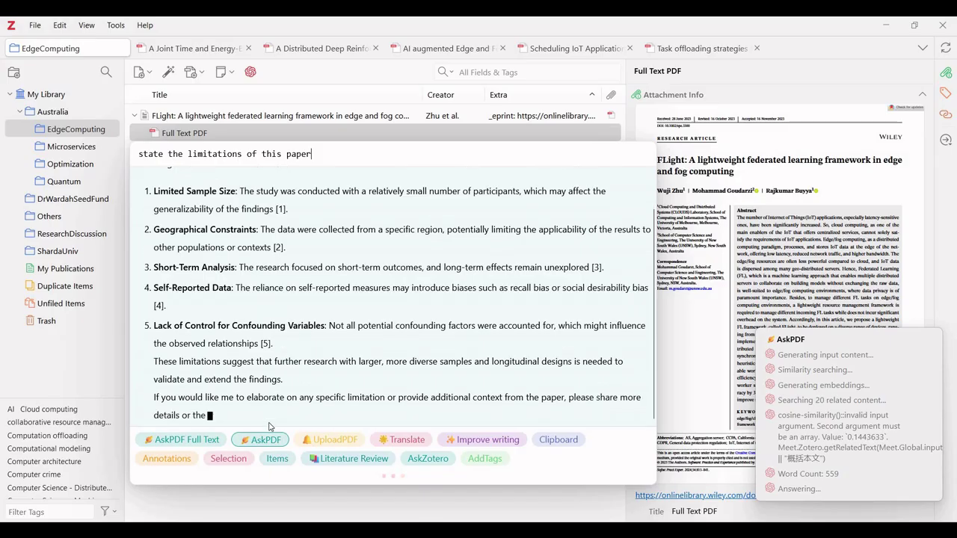
pyautogui.press('Return')
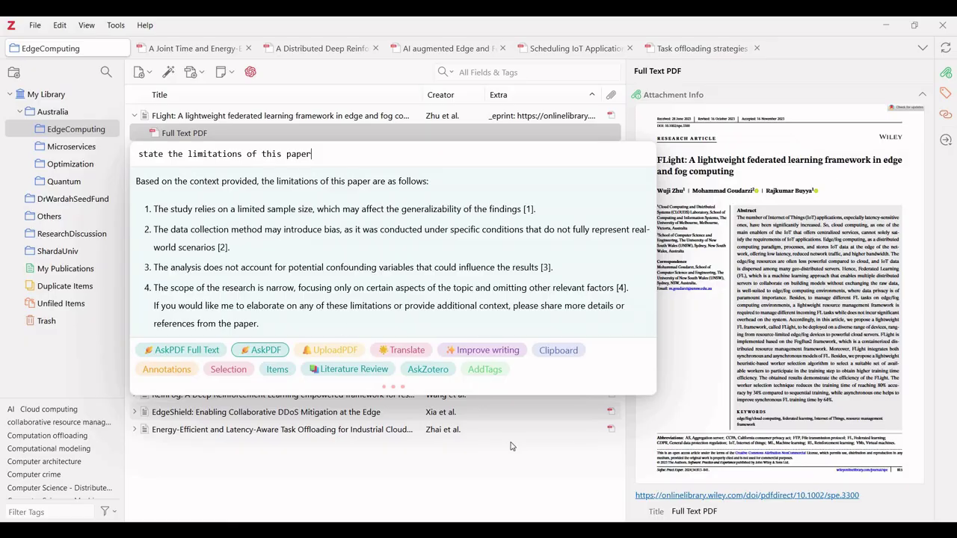
# Step: Open the FLight PDF, translate its selected title into Tamil, then go back to EdgeComputing
pyautogui.click(314, 133)
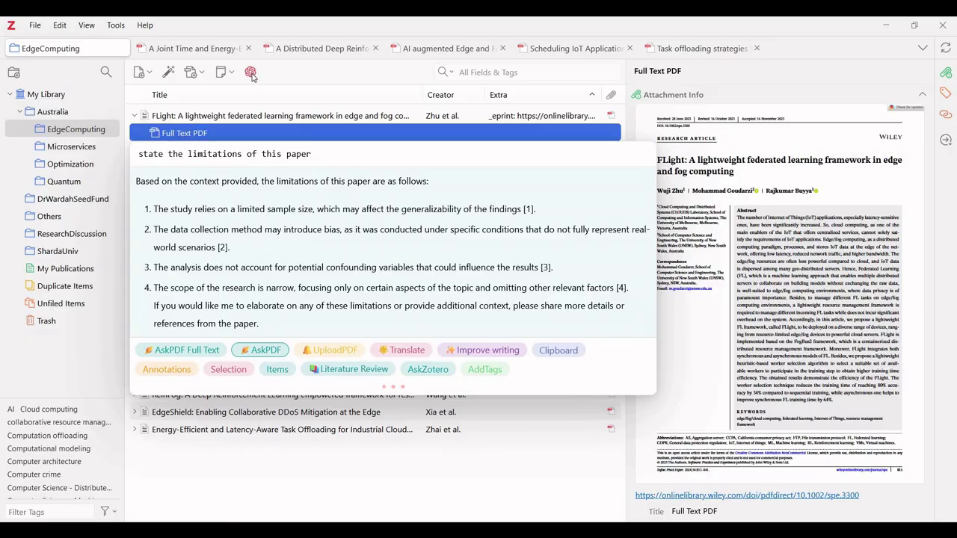
pyautogui.press('Escape')
pyautogui.doubleClick(235, 138)
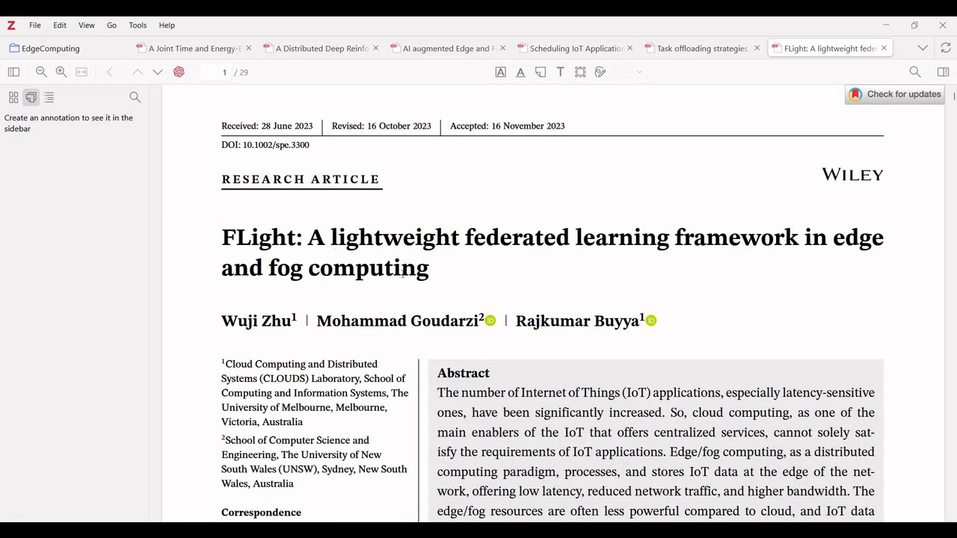
pyautogui.moveTo(221, 238)
pyautogui.mouseDown()
pyautogui.moveTo(367, 271)
pyautogui.moveTo(429, 273)
pyautogui.mouseUp()
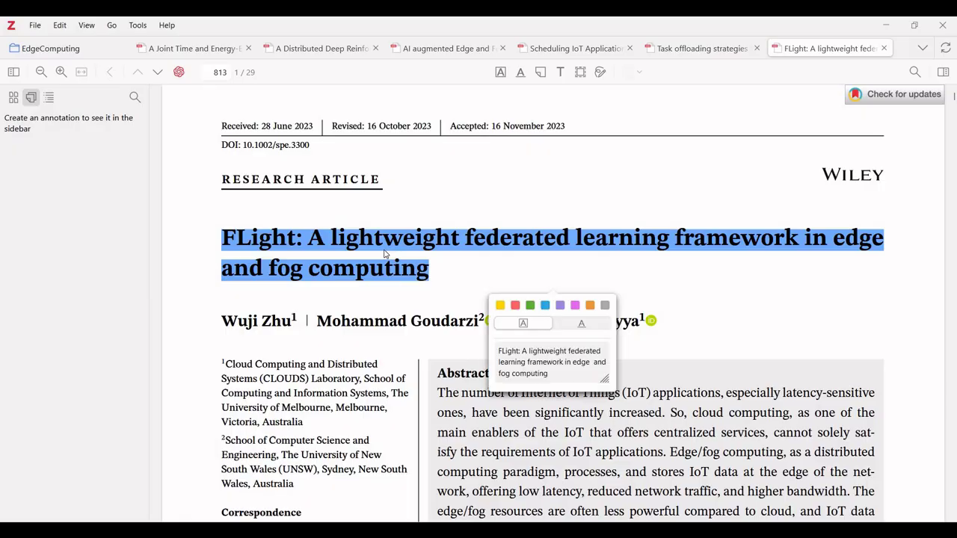
pyautogui.click(180, 74)
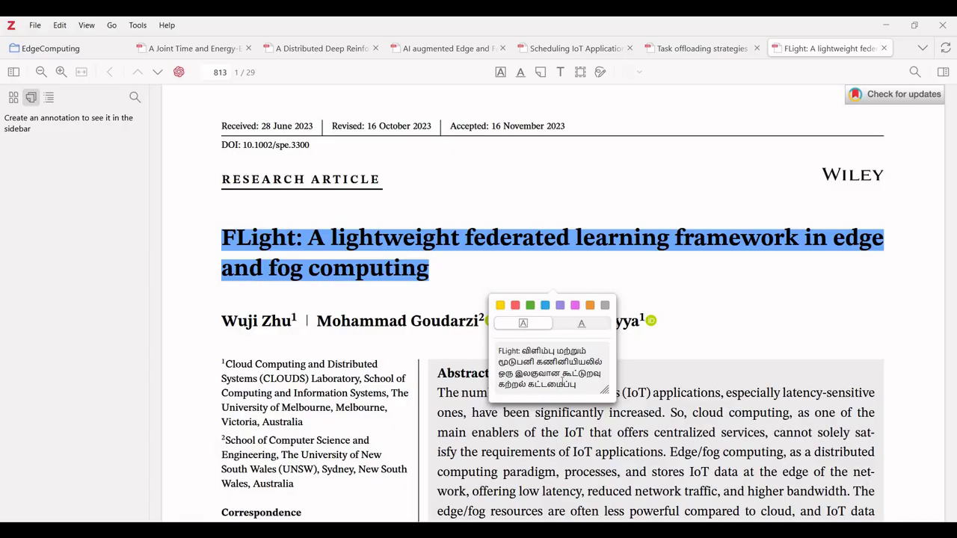
pyautogui.click(48, 52)
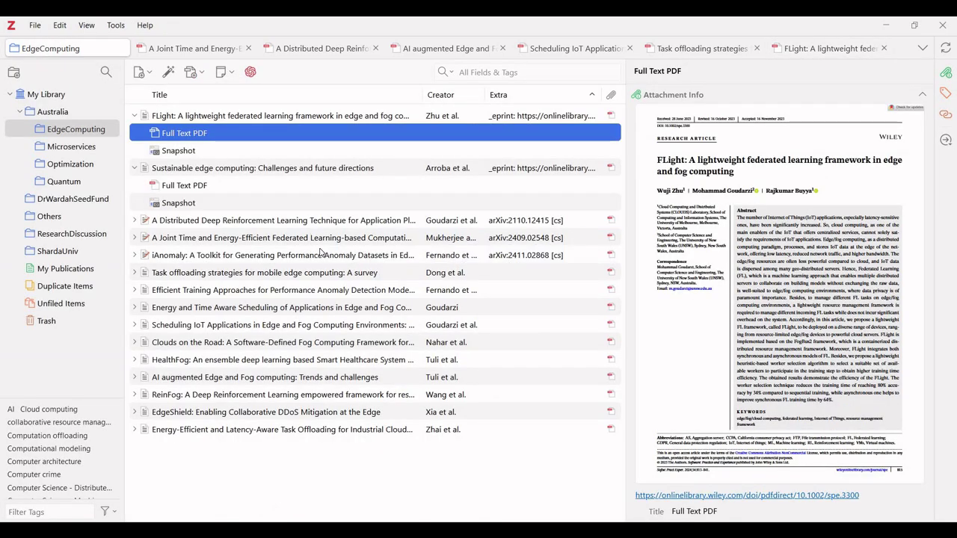
# Step: Switch to Chrome's zotero.org tab and go to the Zotero 7 for Windows download page
pyautogui.hotkey('alt', 'Tab')
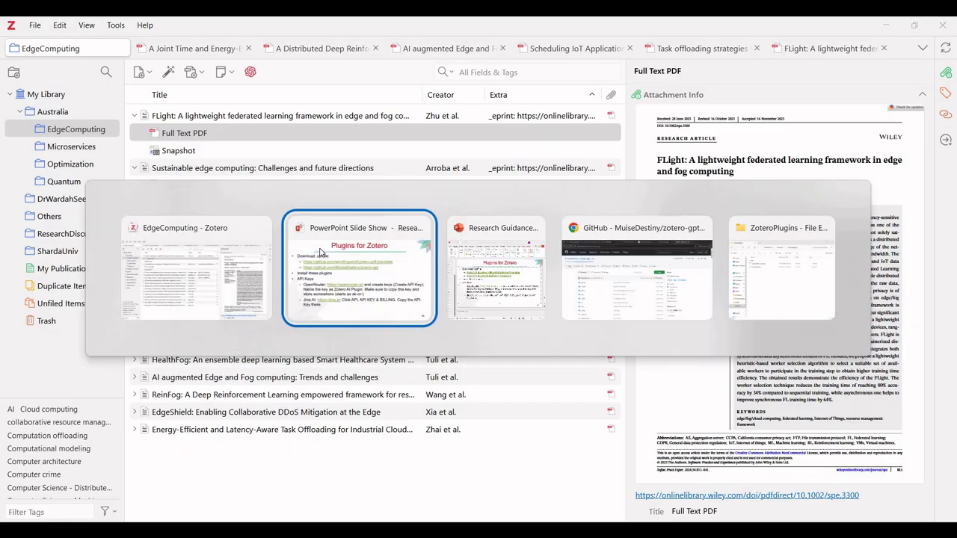
pyautogui.hotkey('alt', 'Tab')
pyautogui.hotkey('alt', 'Tab')
pyautogui.hotkey('ctrl', '4')
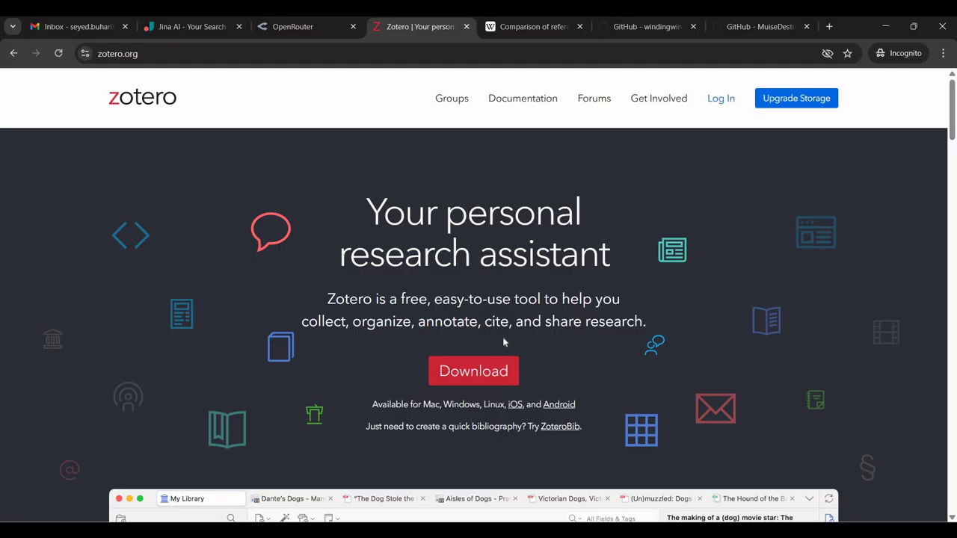
pyautogui.press('Tab')
pyautogui.press('Return')
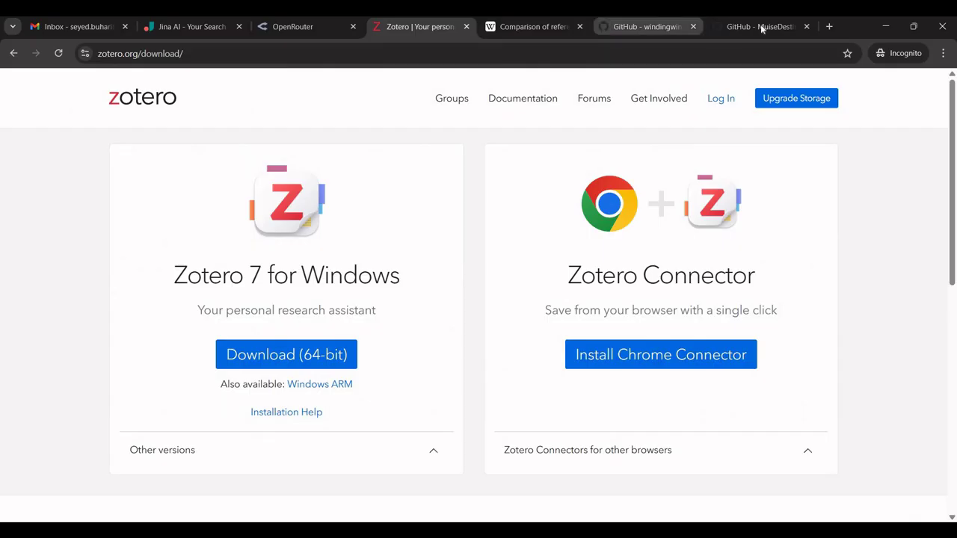
# Step: Open the latest stable Translate for Zotero v2.3.11 release and scroll to its .xpi asset
pyautogui.hotkey('ctrl', 'Tab')
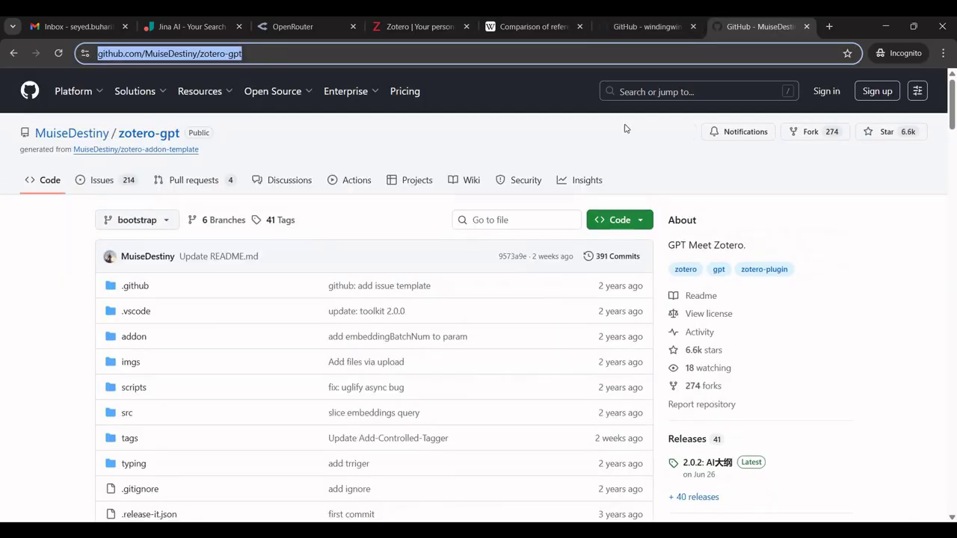
pyautogui.hotkey('ctrl', 'shift', 'Tab')
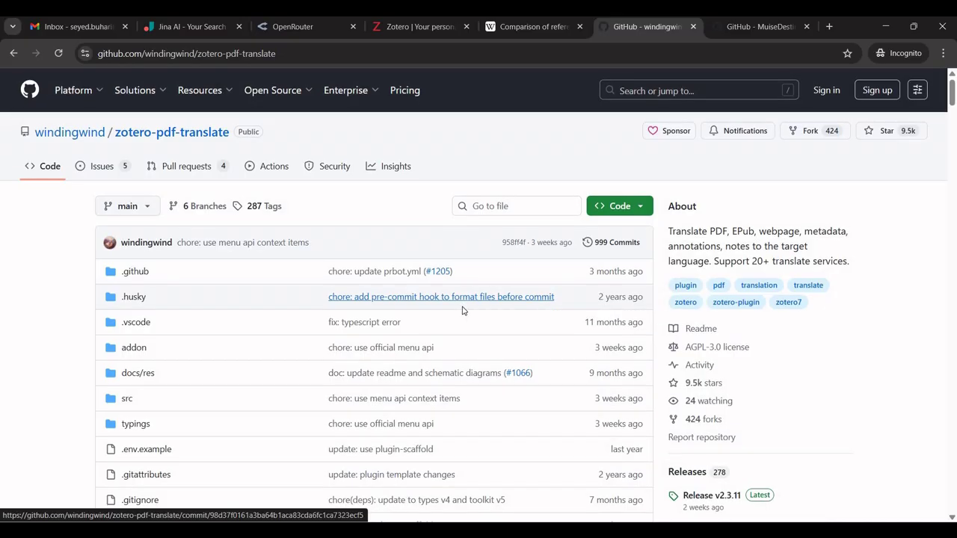
pyautogui.scroll(-8, 462, 310)
pyautogui.scroll(-8, 462, 310)
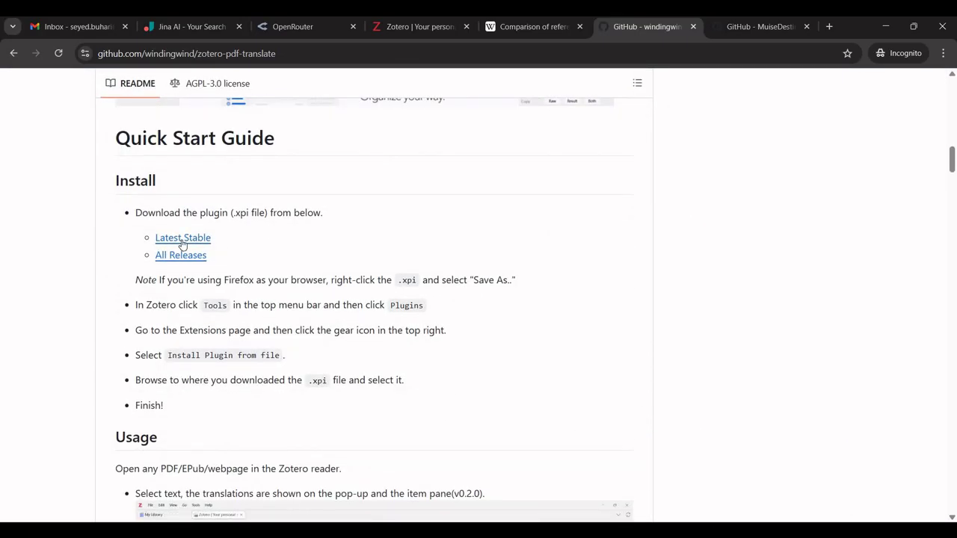
pyautogui.click(182, 239)
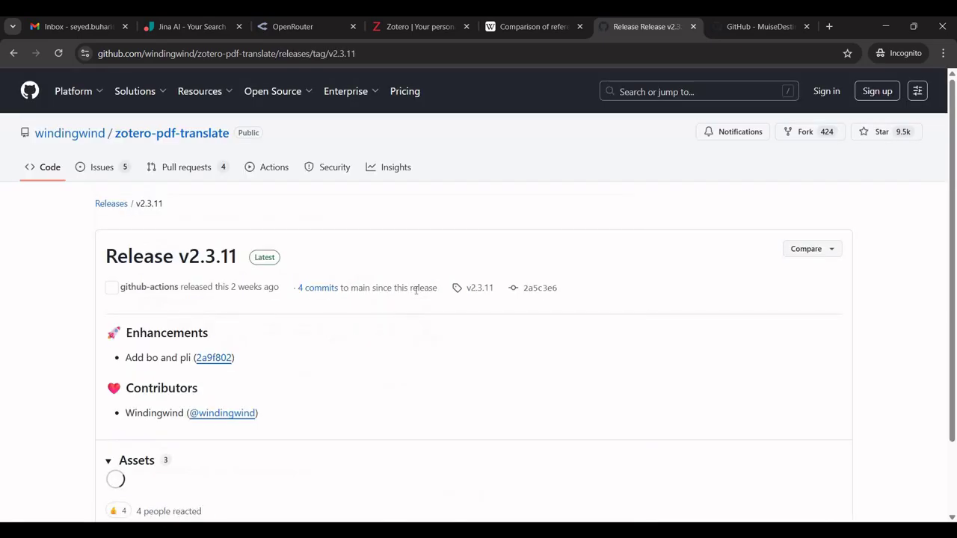
pyautogui.scroll(-3, 203, 357)
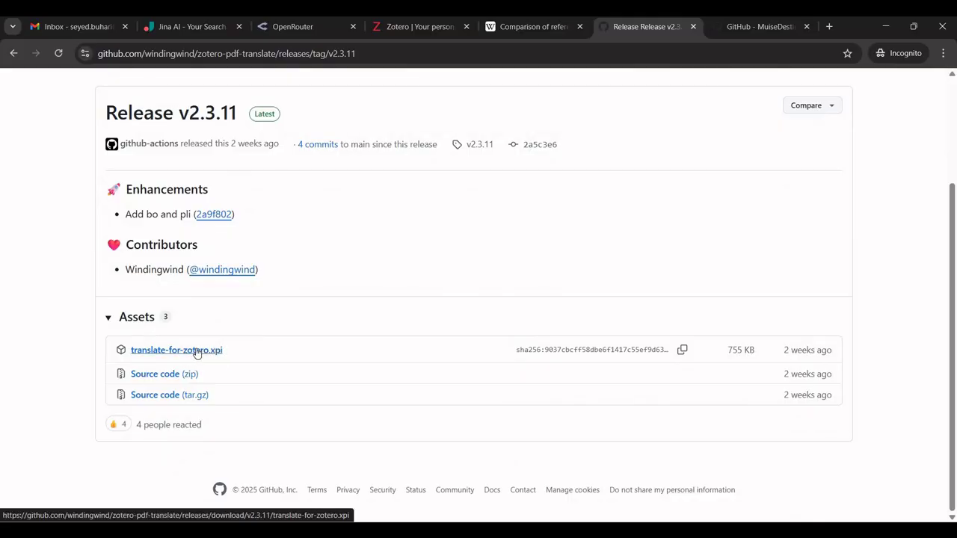
# Step: In the zotero-gpt repository, start the latest .xpi download, then cancel the Save As dialog
pyautogui.click(738, 29)
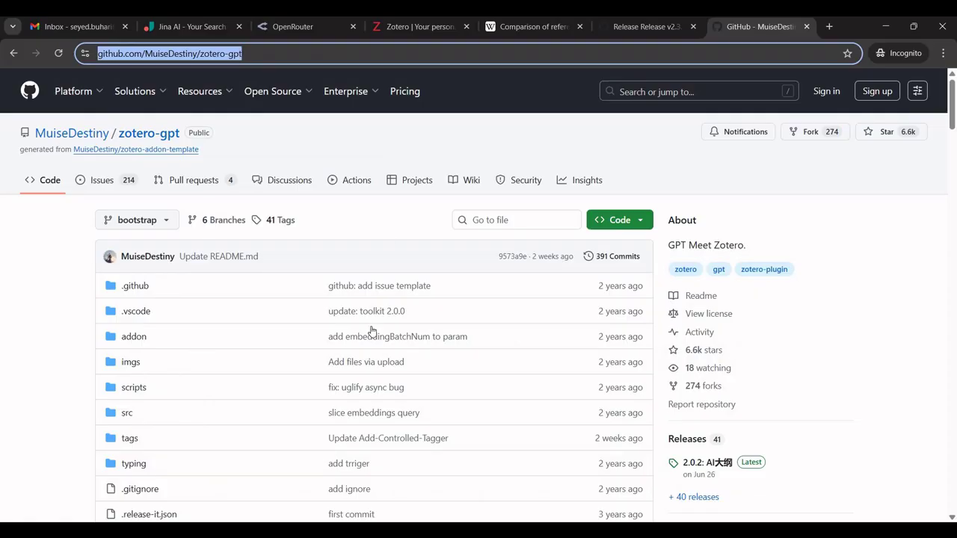
pyautogui.scroll(-10, 371, 330)
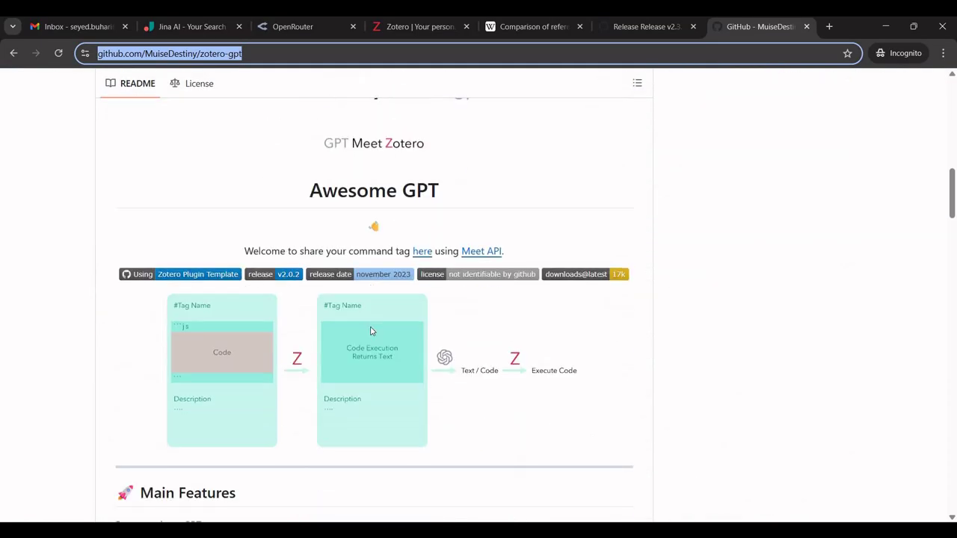
pyautogui.scroll(-5, 371, 330)
pyautogui.scroll(-4, 371, 331)
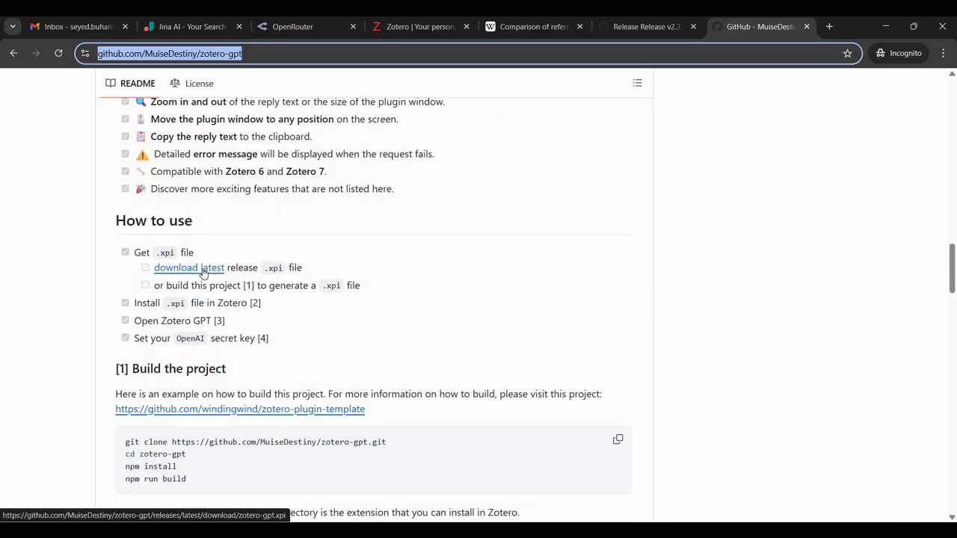
pyautogui.click(187, 271)
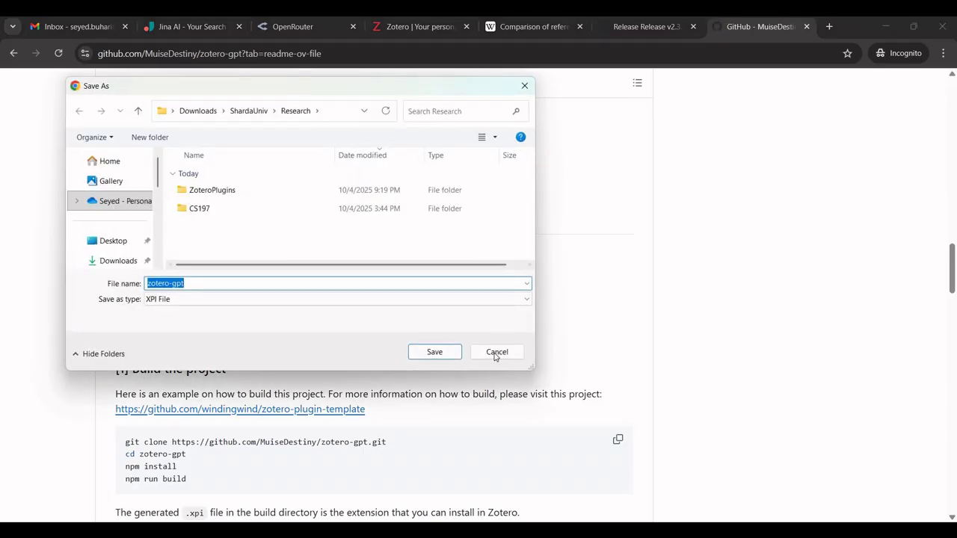
pyautogui.click(494, 356)
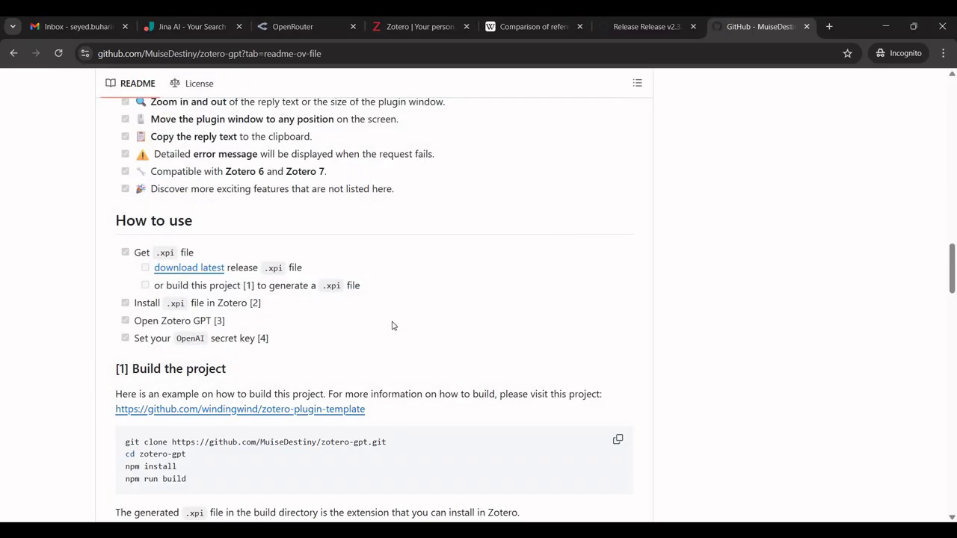
# Step: Leave the ZoteroPlugins folder with both .xpi files and bring Zotero's EdgeComputing library forward
pyautogui.hotkey('alt', 'Tab')
pyautogui.hotkey('alt', 'Tab')
pyautogui.hotkey('alt', 'Tab')
pyautogui.hotkey('alt', 'Tab')
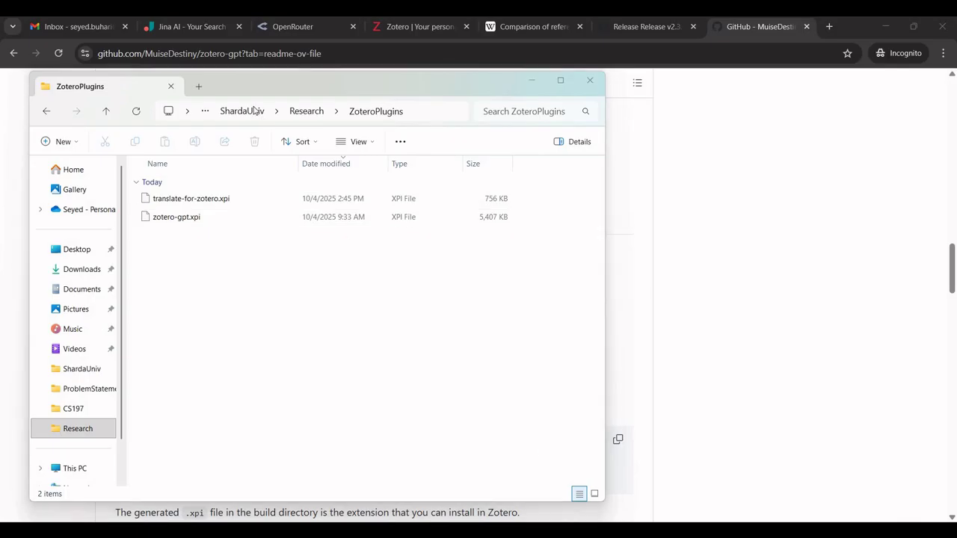
pyautogui.hotkey('alt', 'Tab')
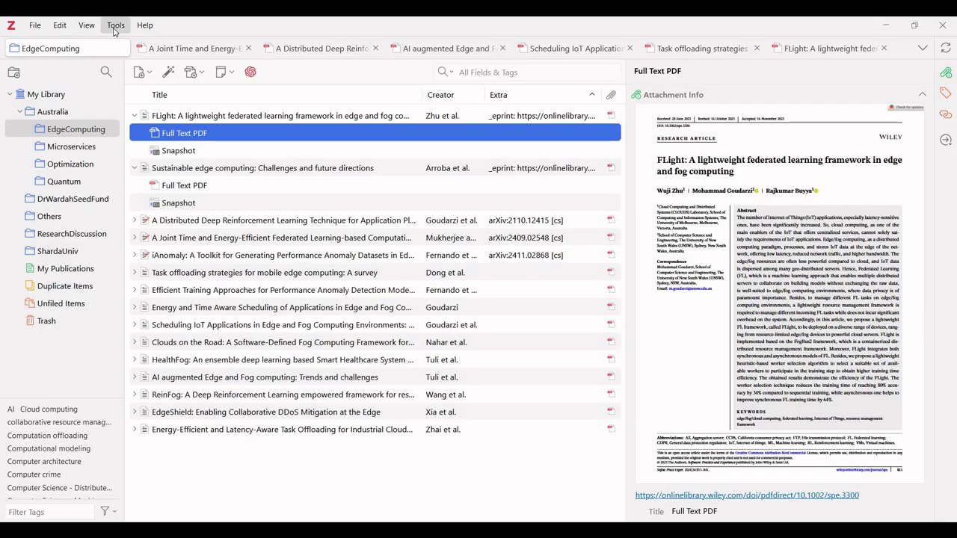
pyautogui.click(115, 27)
pyautogui.click(124, 91)
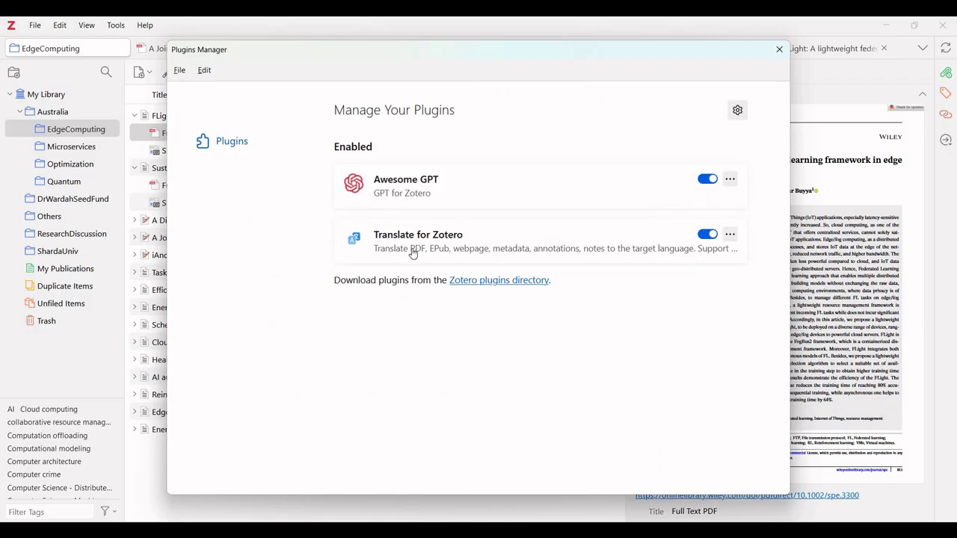
pyautogui.click(737, 111)
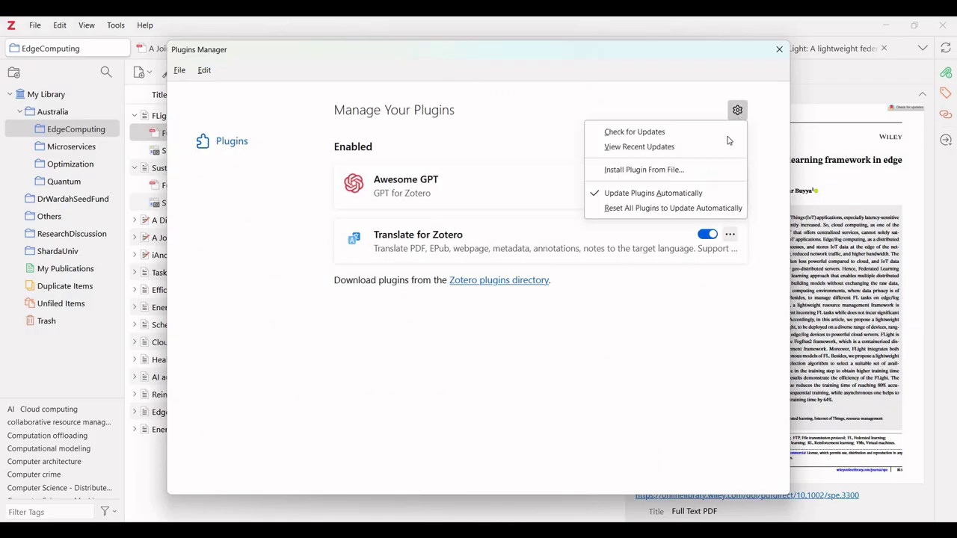
pyautogui.click(640, 170)
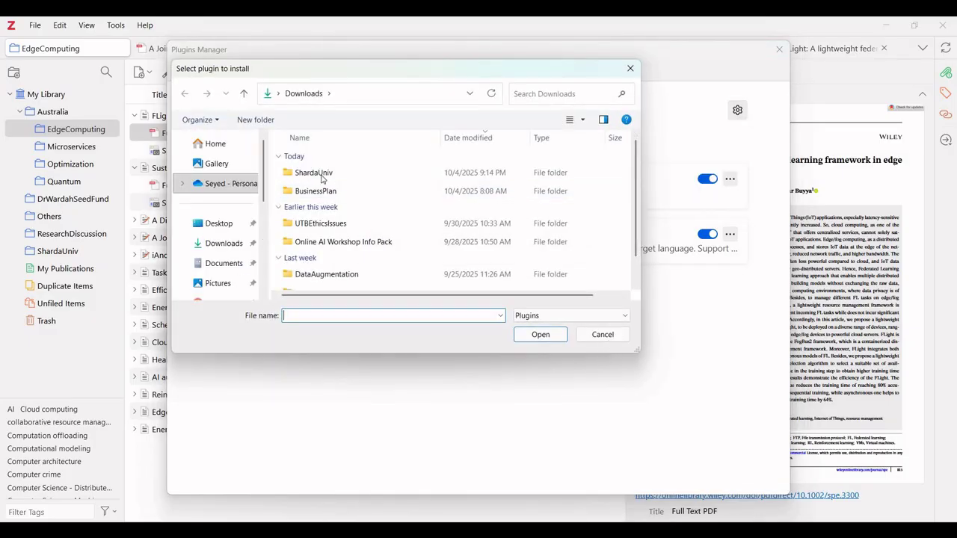
pyautogui.click(322, 175)
pyautogui.doubleClick(322, 176)
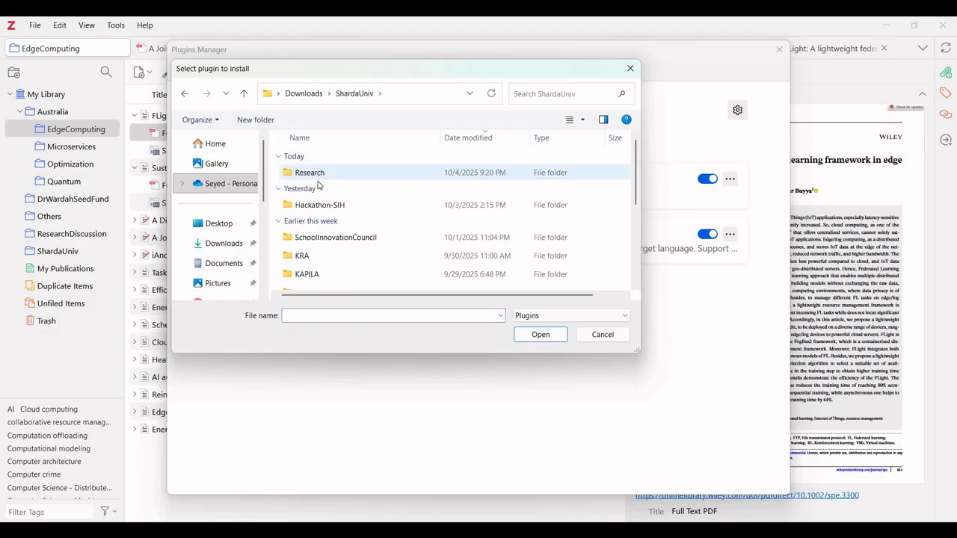
pyautogui.doubleClick(320, 174)
pyautogui.click(318, 176)
pyautogui.doubleClick(318, 180)
pyautogui.press('Escape')
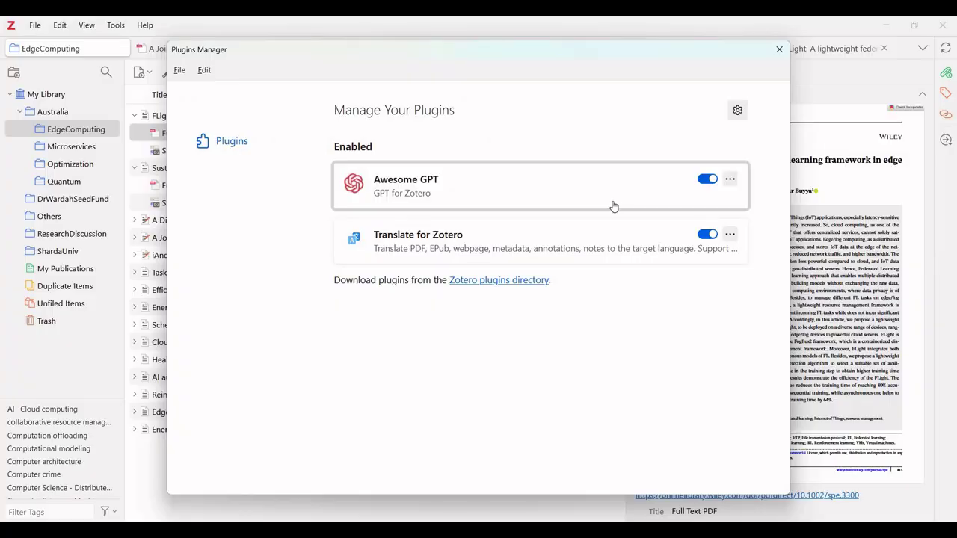
pyautogui.click(730, 181)
pyautogui.click(693, 224)
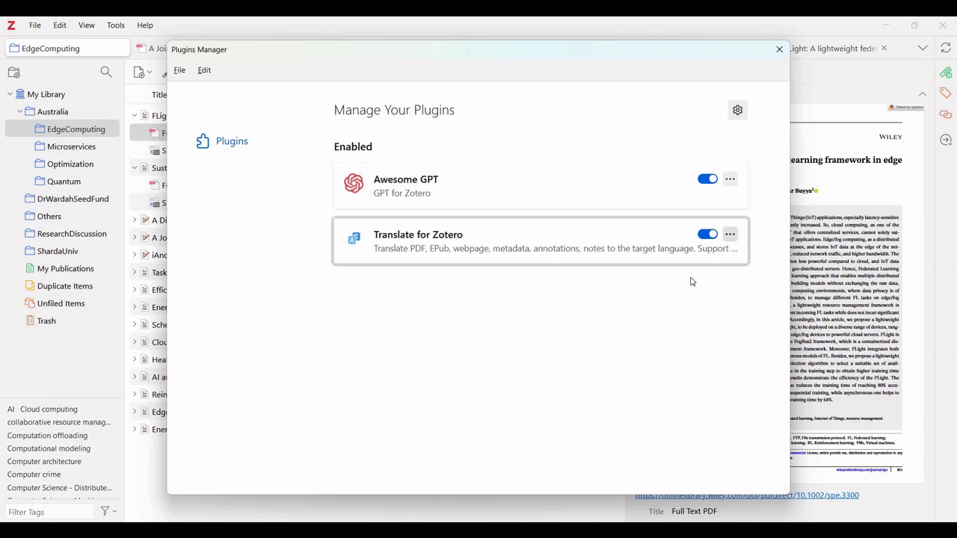
pyautogui.click(728, 234)
pyautogui.click(680, 276)
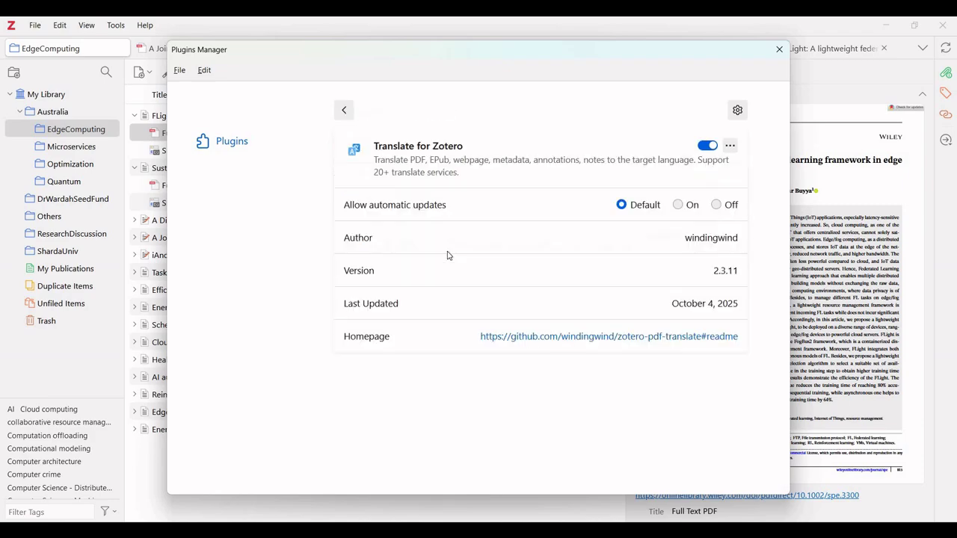
pyautogui.click(344, 110)
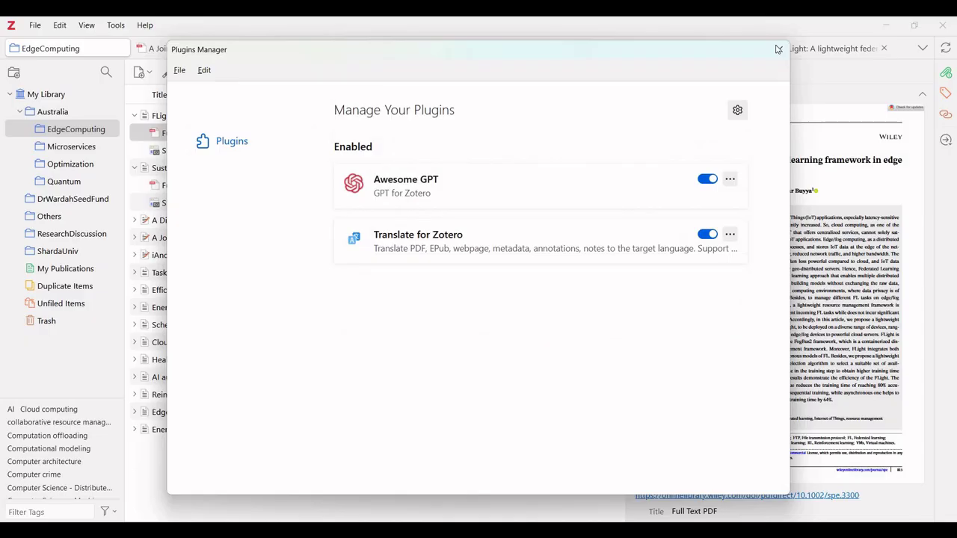
pyautogui.hotkey('ctrl', 'w')
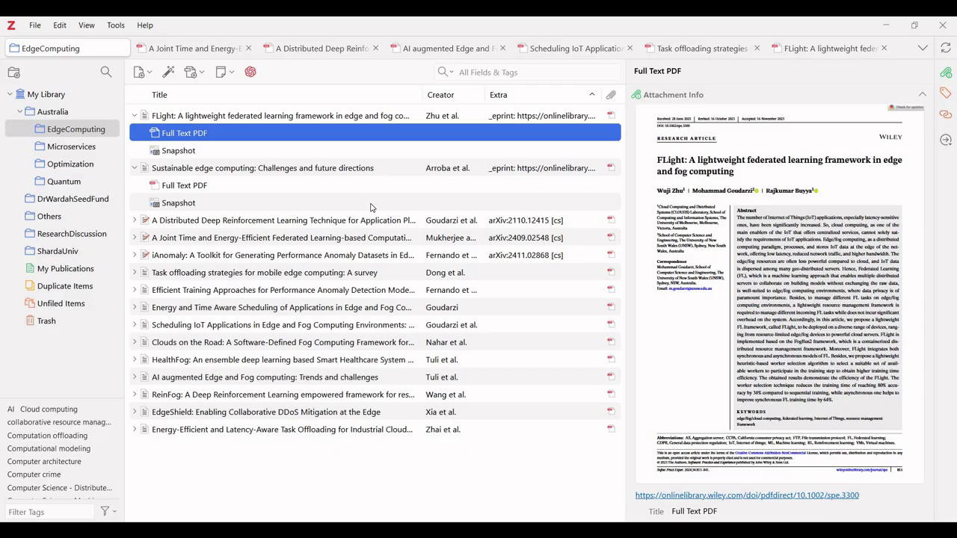
# Step: Review the Translate and GPT pages in Edit > Settings, then return to Chrome
pyautogui.click(60, 26)
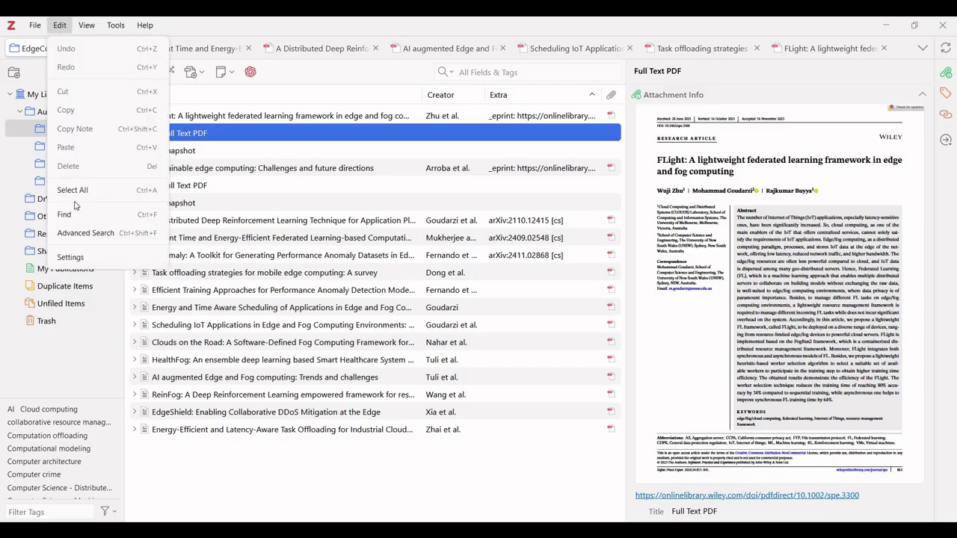
pyautogui.click(71, 258)
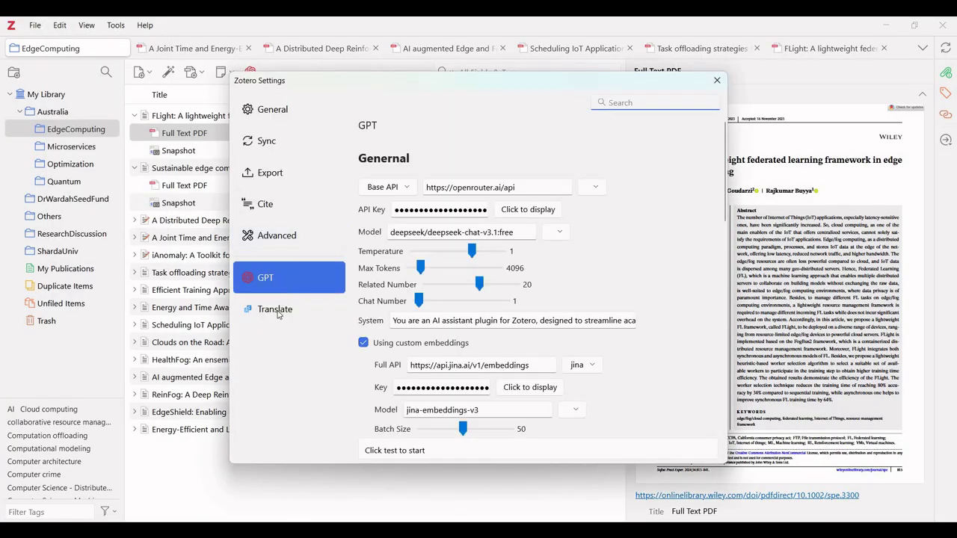
pyautogui.click(277, 312)
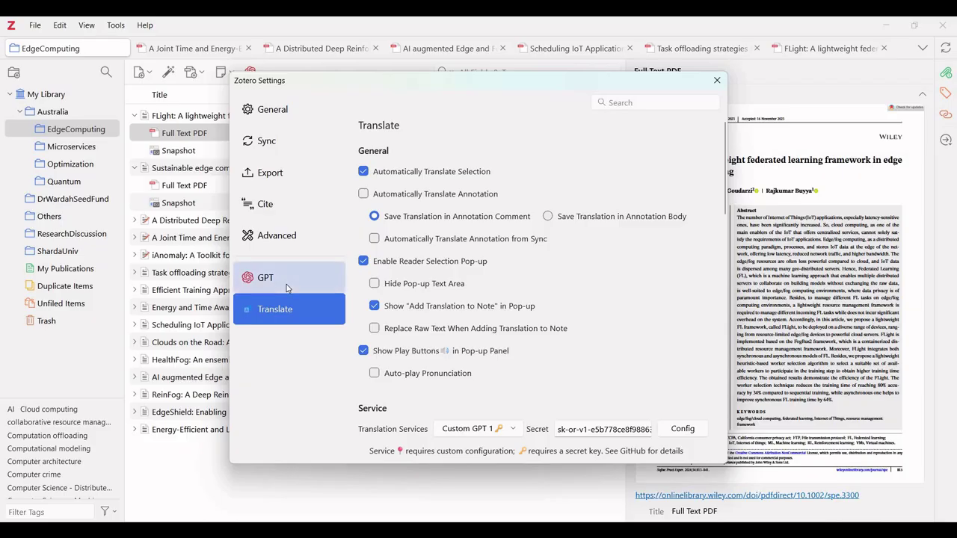
pyautogui.click(287, 287)
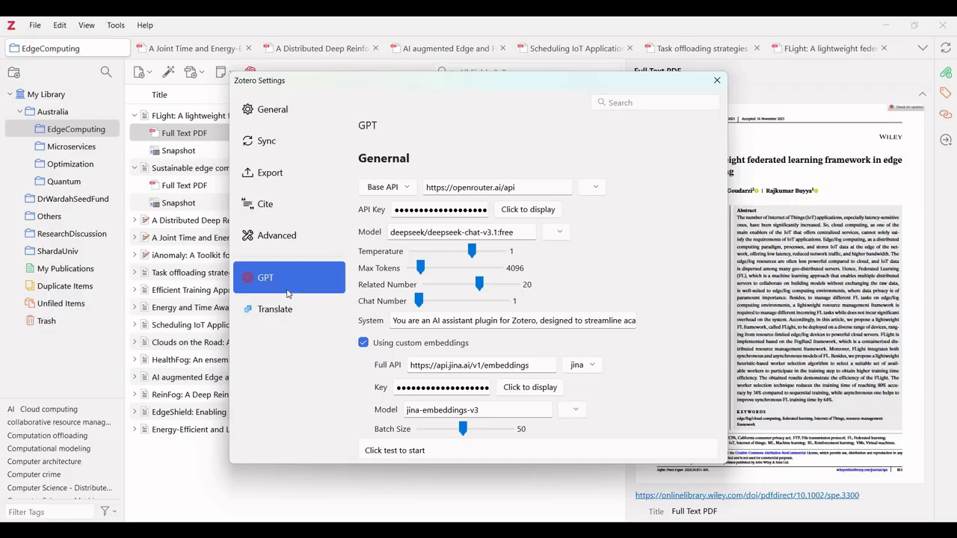
pyautogui.hotkey('alt', 'Tab')
pyautogui.hotkey('alt', 'Tab')
pyautogui.hotkey('alt', 'Tab')
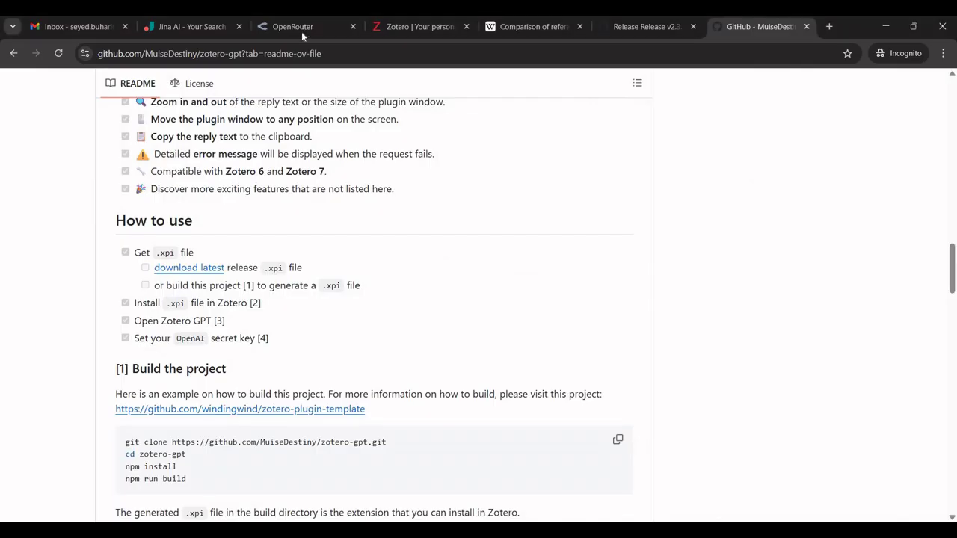
# Step: On the OpenRouter tab, choose Keys from the account menu
pyautogui.click(302, 30)
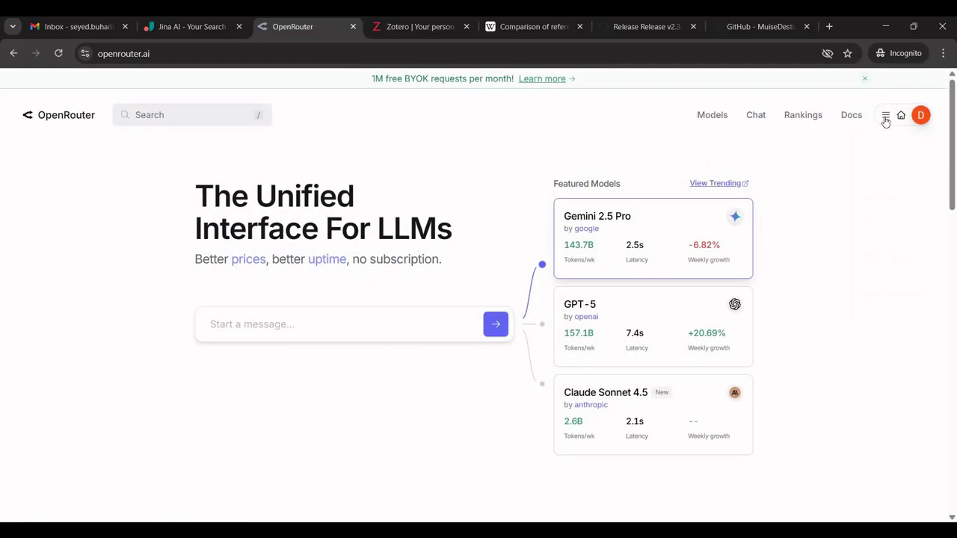
pyautogui.click(885, 119)
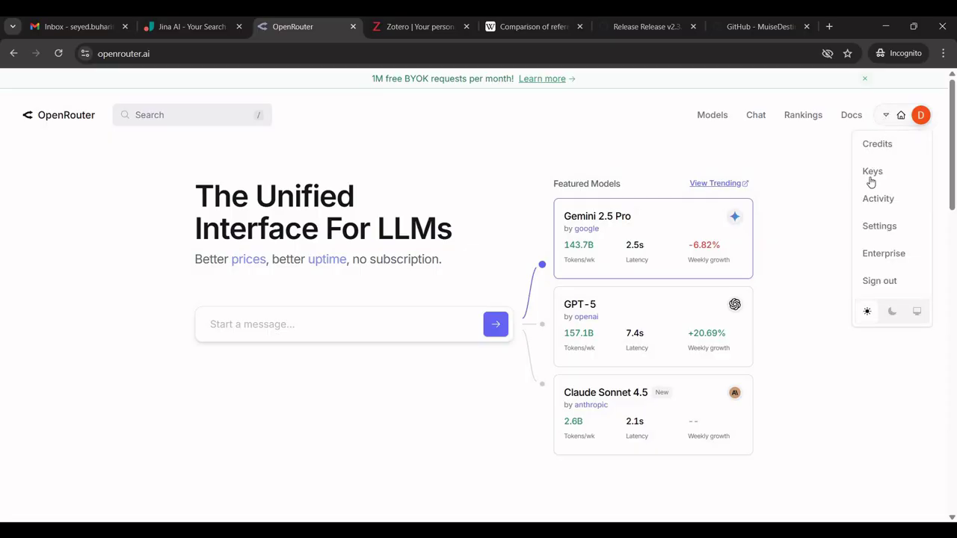
pyautogui.click(872, 176)
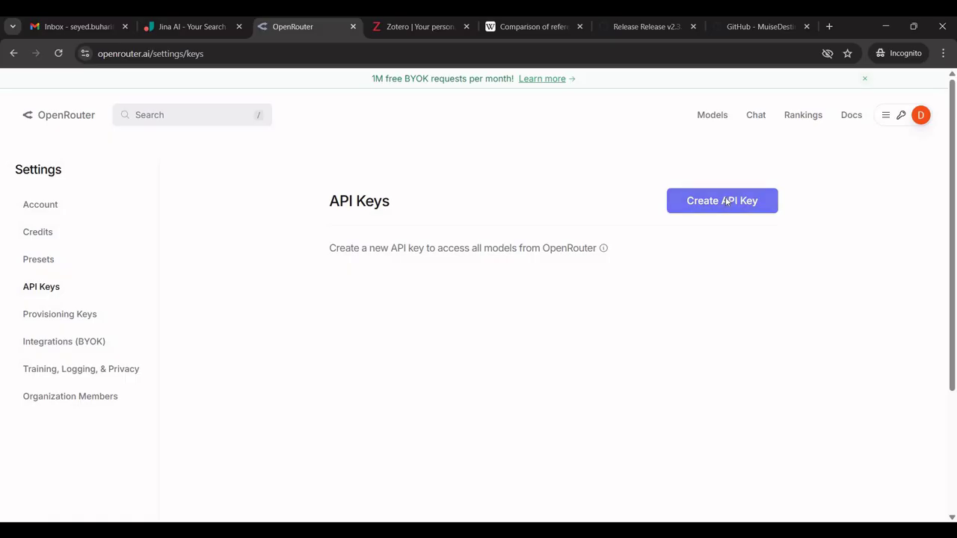
# Step: Create an OpenRouter key named 'Zotero API Key', copy its secret, and close the dialog
pyautogui.click(704, 206)
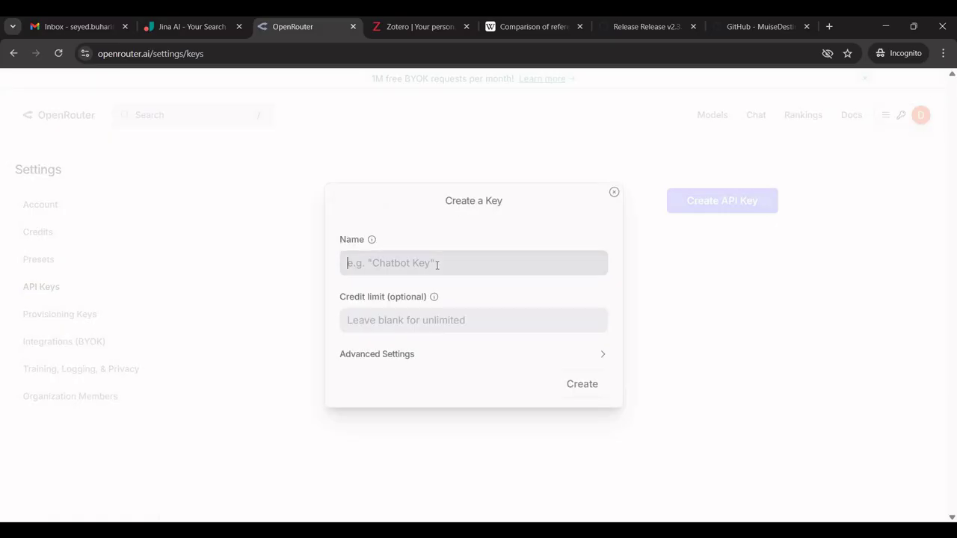
pyautogui.write('ZOTERO')
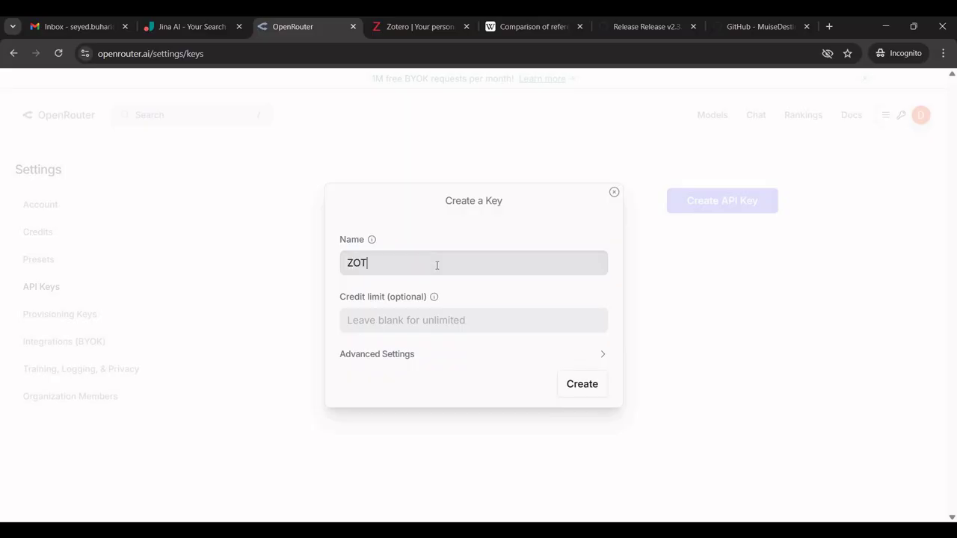
pyautogui.press('BackSpace')
pyautogui.press('BackSpace')
pyautogui.write('otero API KE')
pyautogui.press('BackSpace')
pyautogui.write('ey')
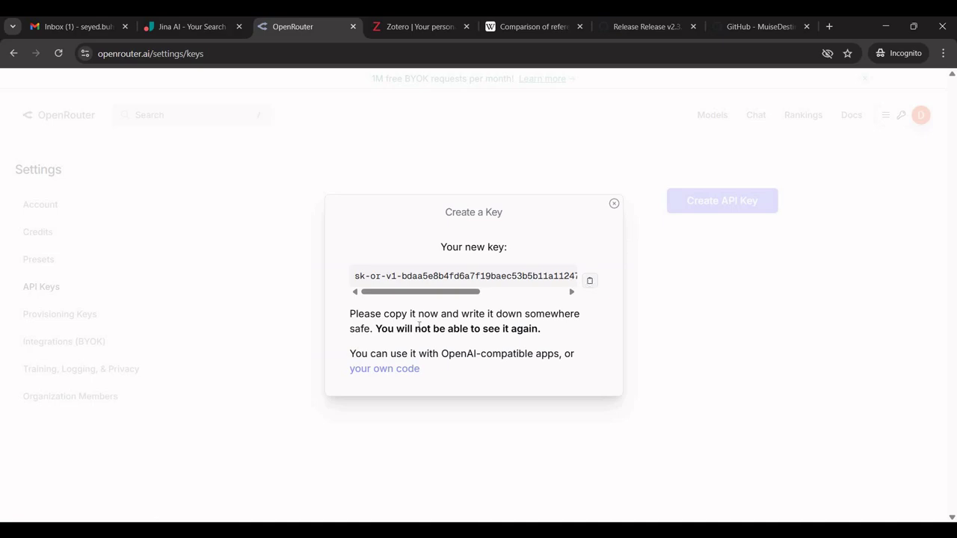
pyautogui.moveTo(541, 329); pyautogui.dragTo(421, 329)
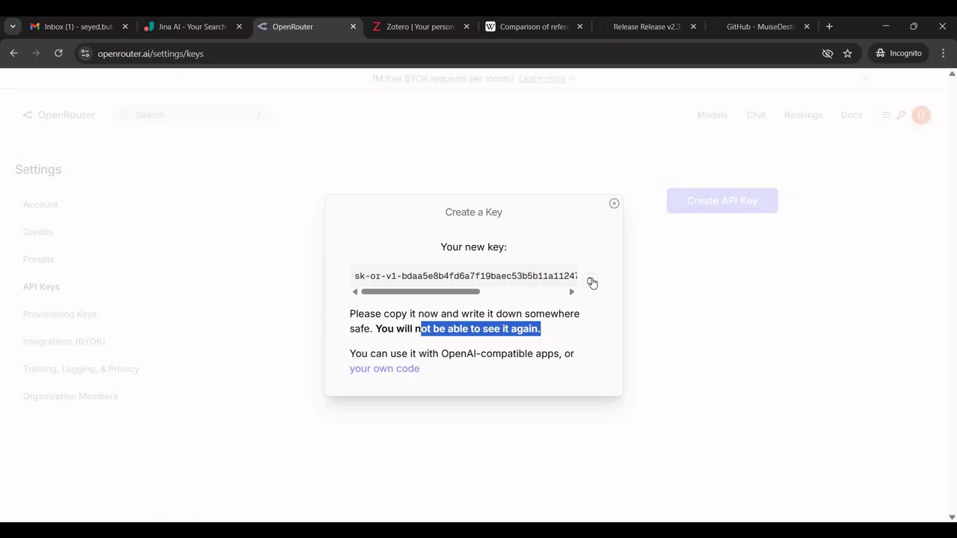
pyautogui.click(593, 281)
pyautogui.click(396, 142)
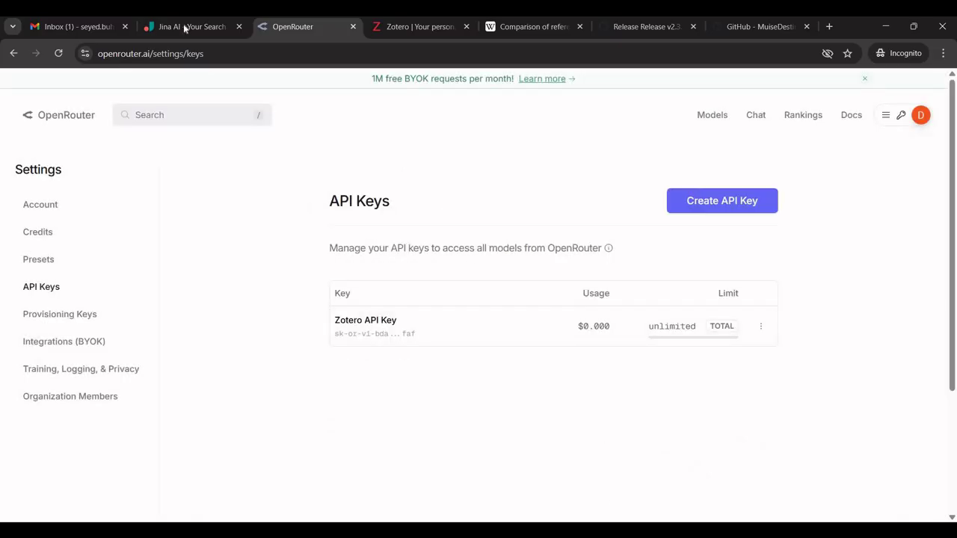
# Step: Check Jina AI's API key and billing showing 10,000,000 tokens, then return to OpenRouter
pyautogui.hotkey('ctrl', 'shift', 'Tab')
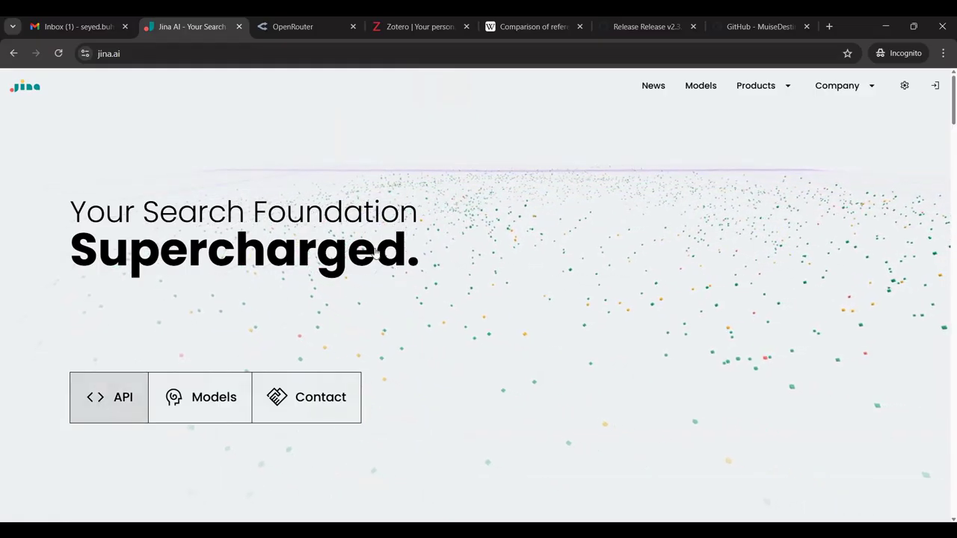
pyautogui.scroll(-10, 373, 249)
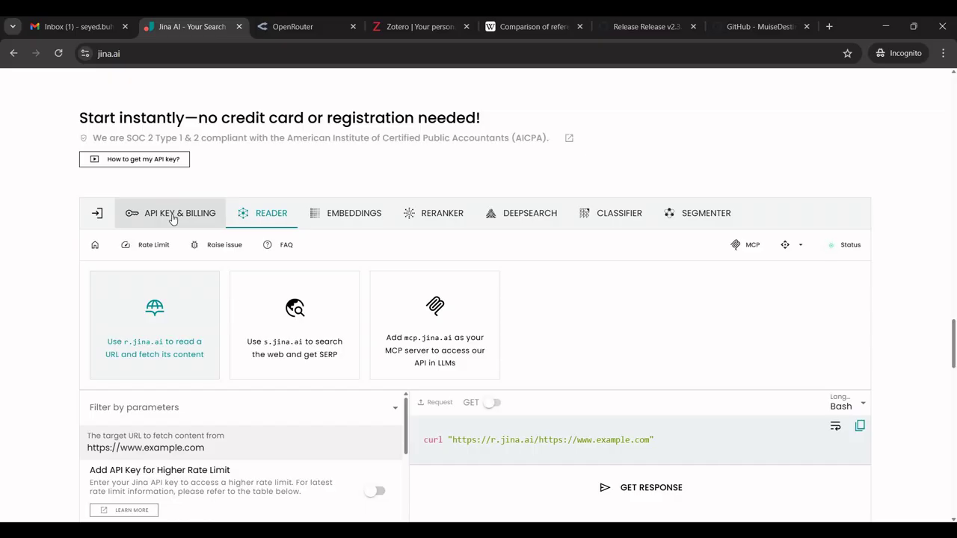
pyautogui.click(172, 215)
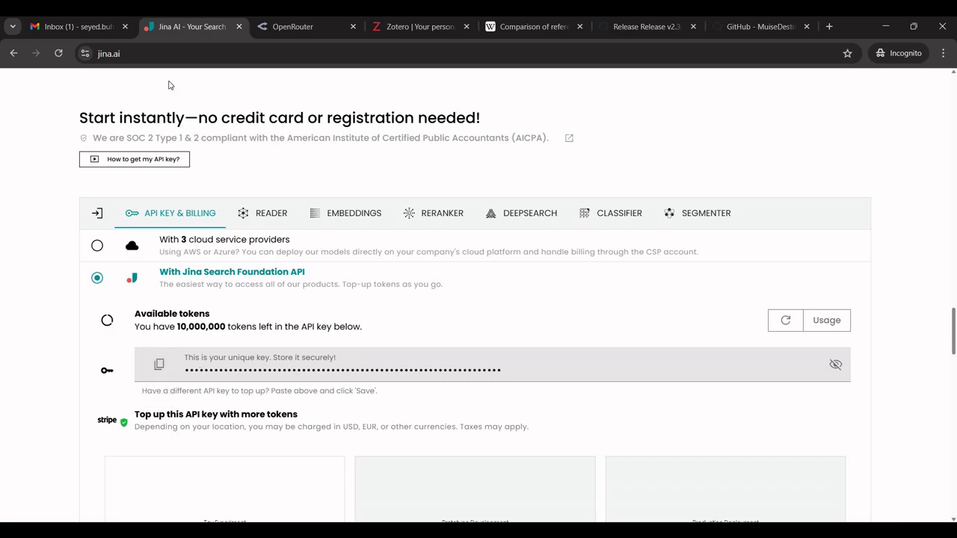
pyautogui.click(274, 30)
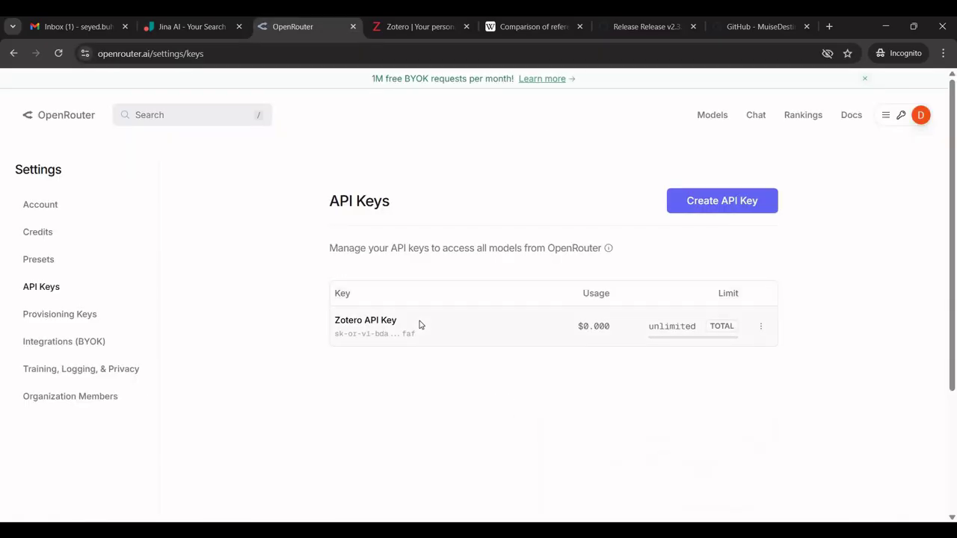
pyautogui.hotkey('alt', 'Tab')
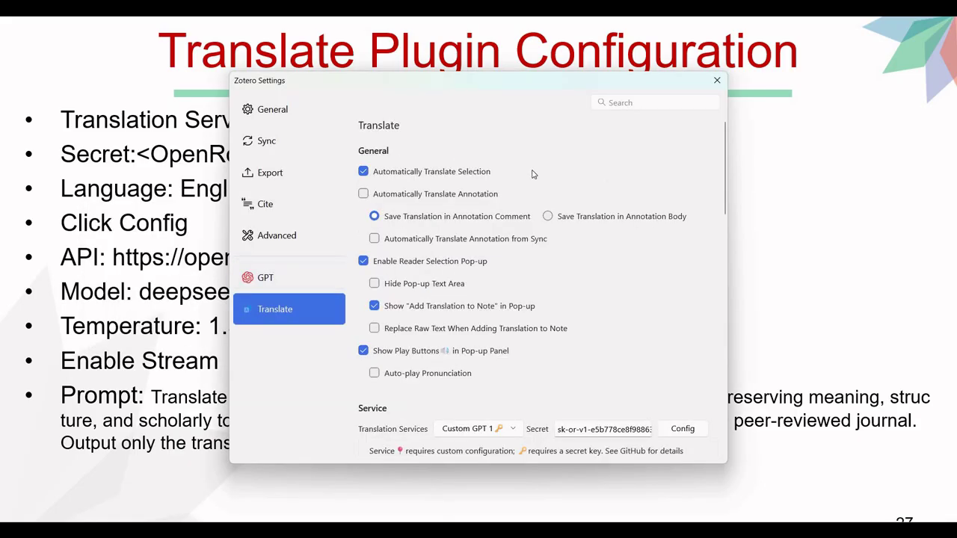
# Step: Check Custom GPT 1's OpenRouter deepseek-chat-v3.1:free model, then close its config dialog
pyautogui.scroll(-3, 515, 262)
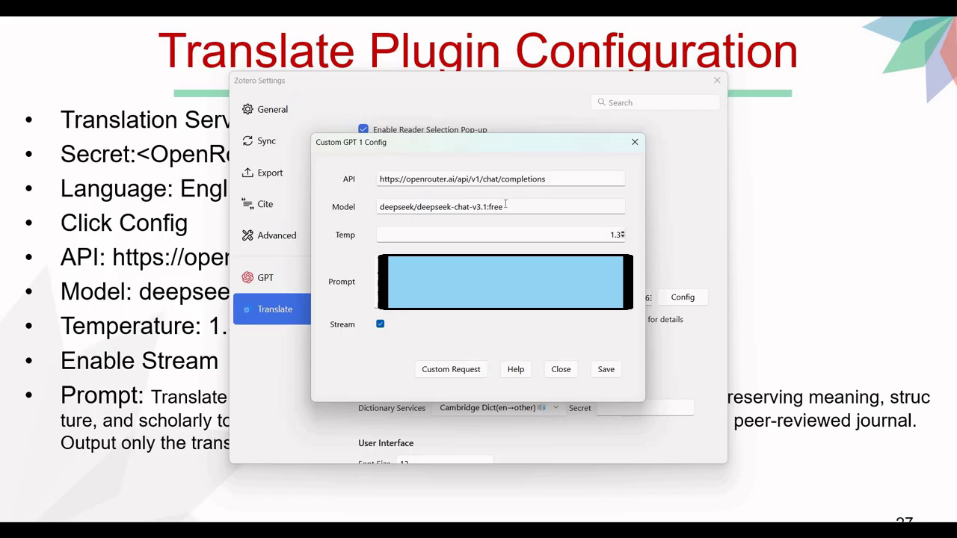
pyautogui.moveTo(503, 207); pyautogui.dragTo(416, 212)
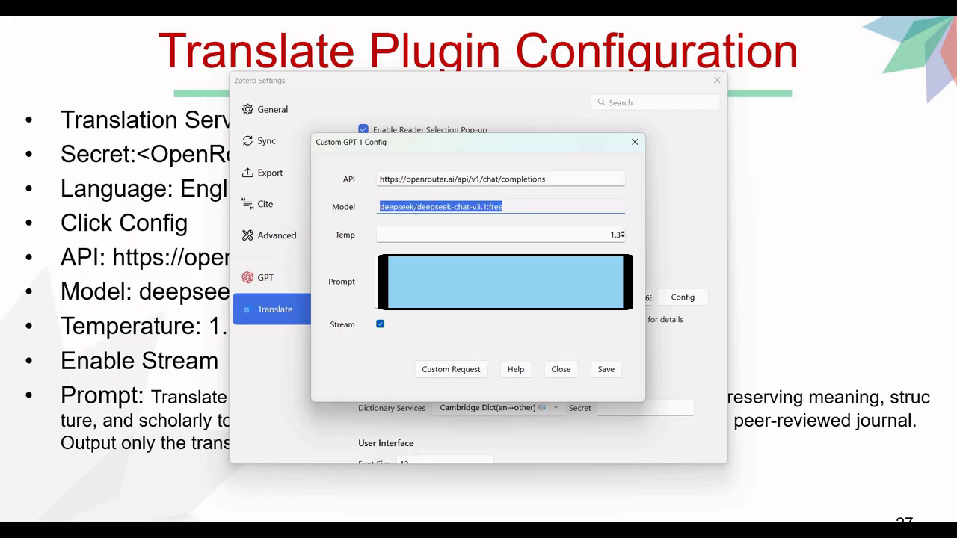
pyautogui.click(415, 211)
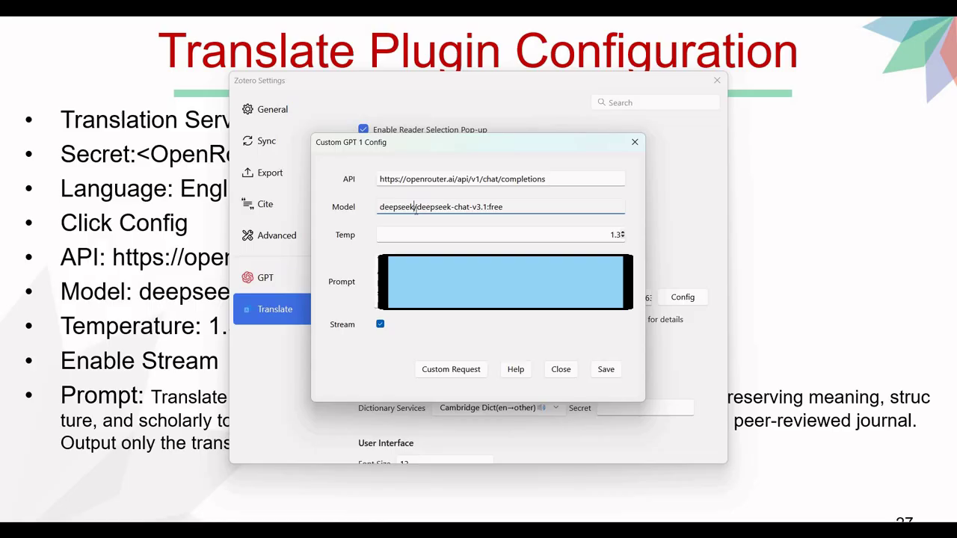
pyautogui.click(560, 370)
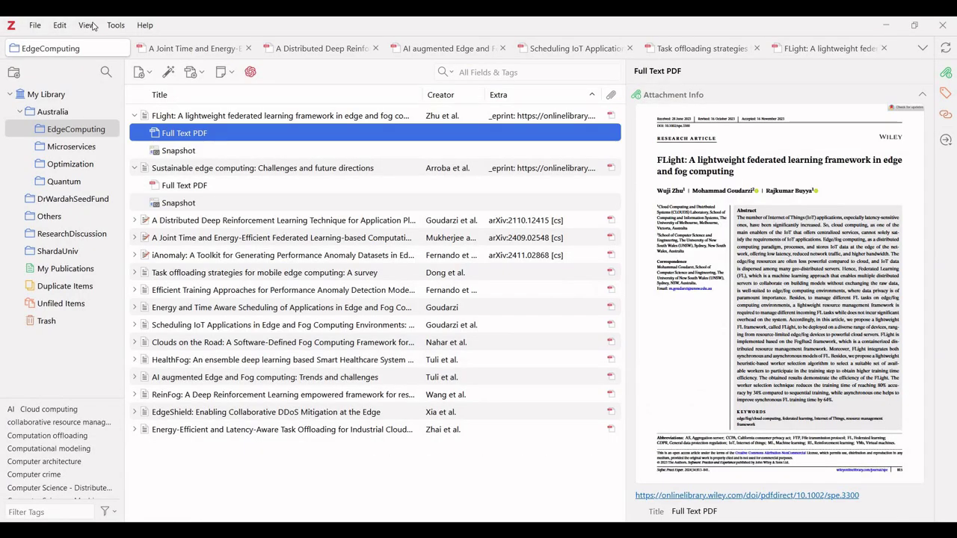
# Step: Turn on streaming in the Custom GPT 1 translation config, save it, and show the GPT Plugin Configuration slide
pyautogui.click(86, 24)
pyautogui.moveTo(60, 25)
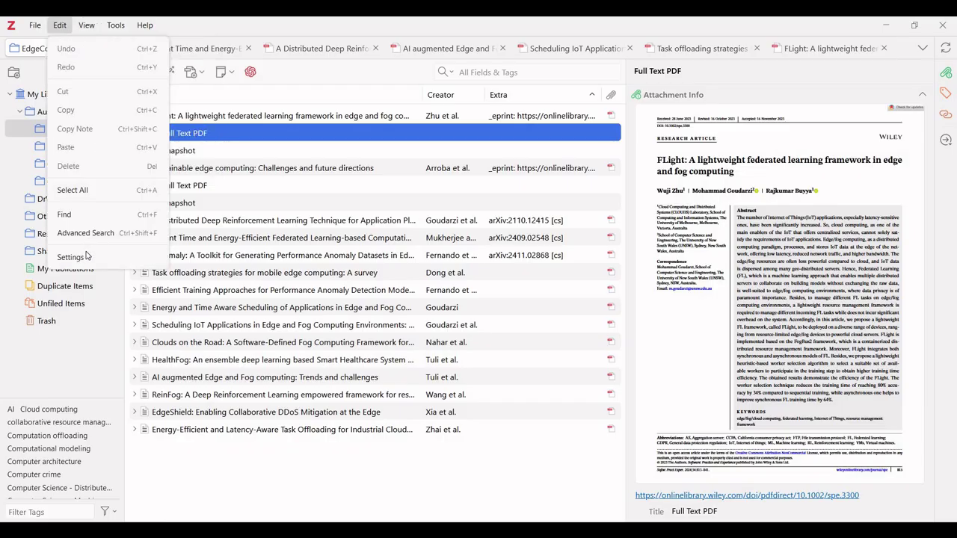
pyautogui.click(136, 258)
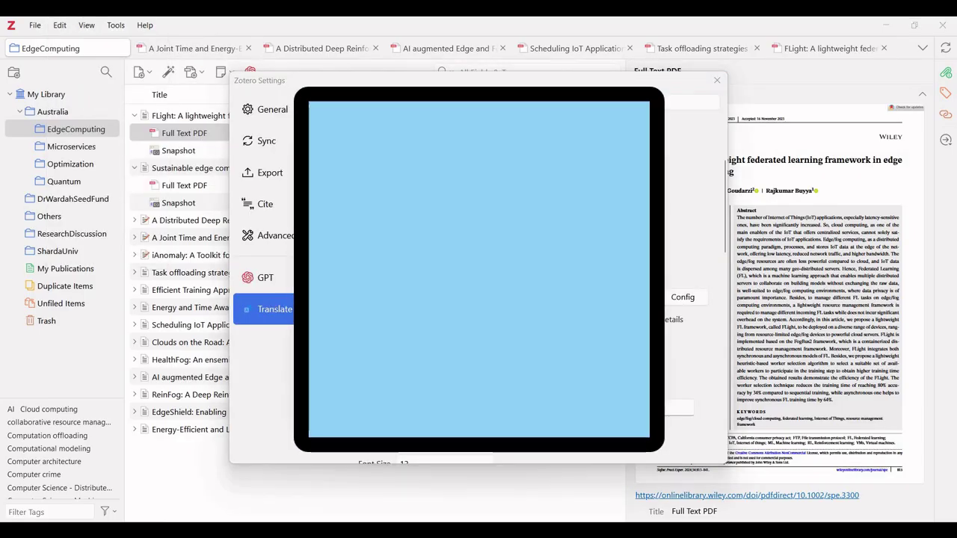
pyautogui.click(682, 297)
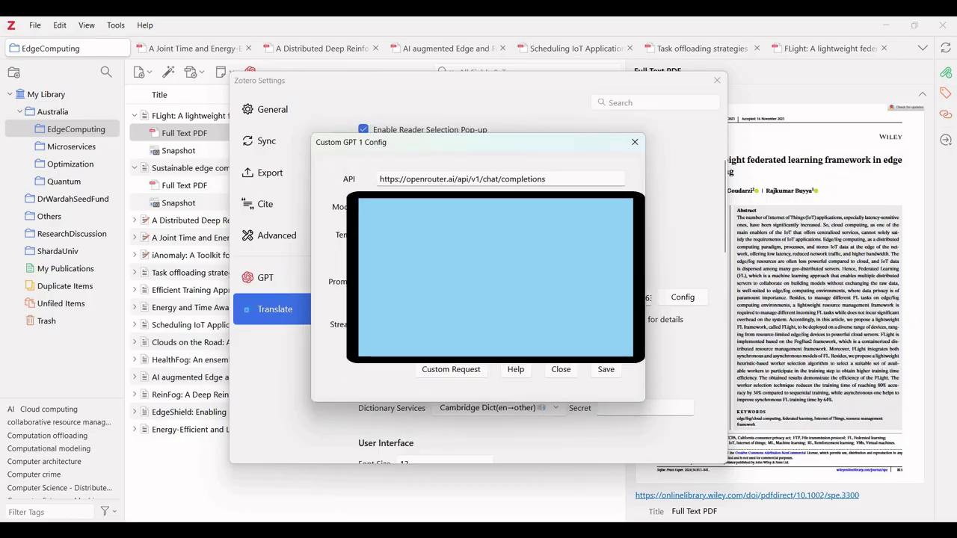
pyautogui.click(380, 325)
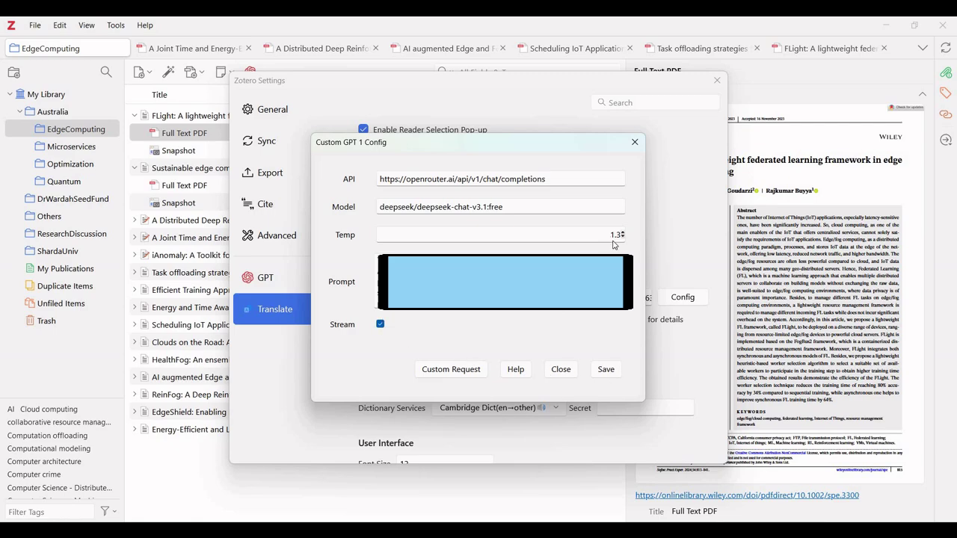
pyautogui.click(605, 369)
pyautogui.click(266, 278)
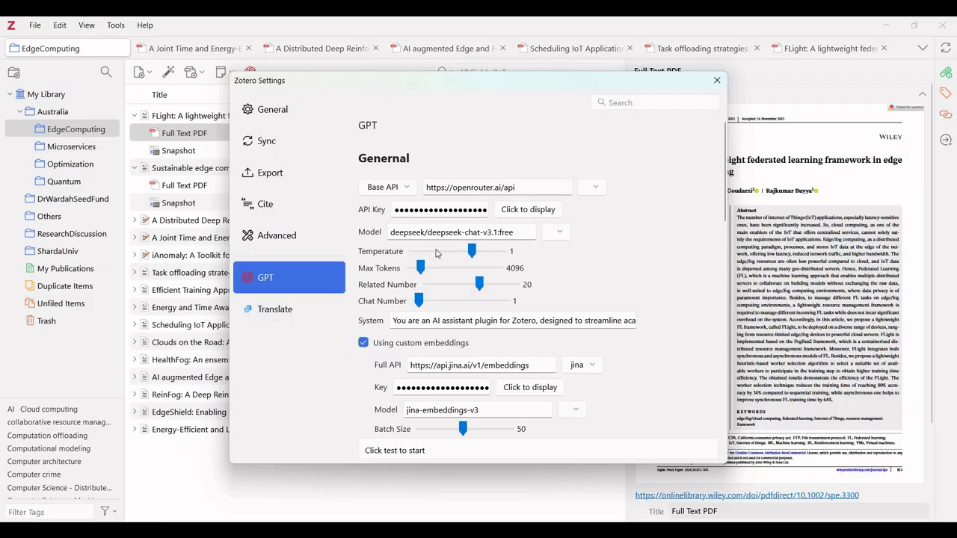
pyautogui.hotkey('alt', 'Tab')
pyautogui.hotkey('alt', 'Tab')
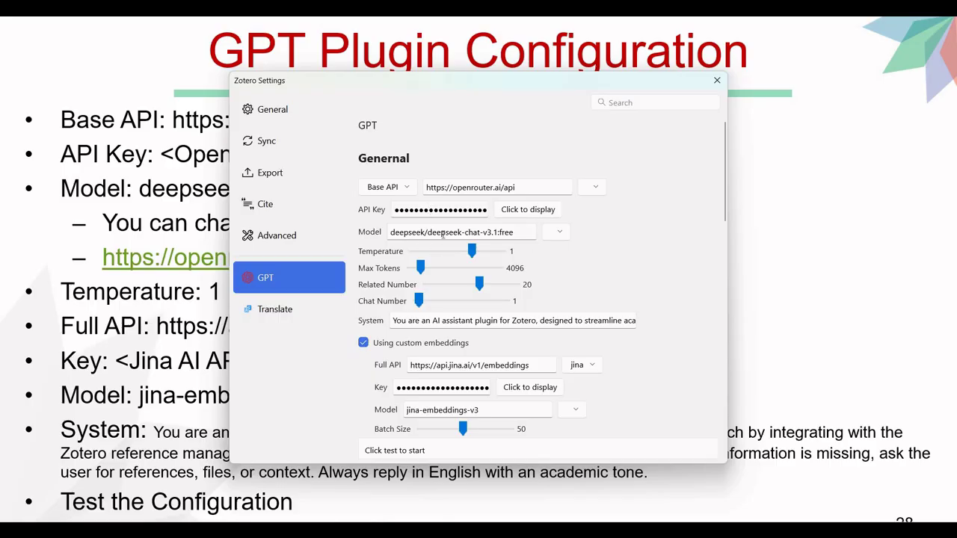
# Step: Run the GPT plugin's Test, confirming the OpenRouter and Jina requests complete normally in 5.336 s
pyautogui.click(428, 320)
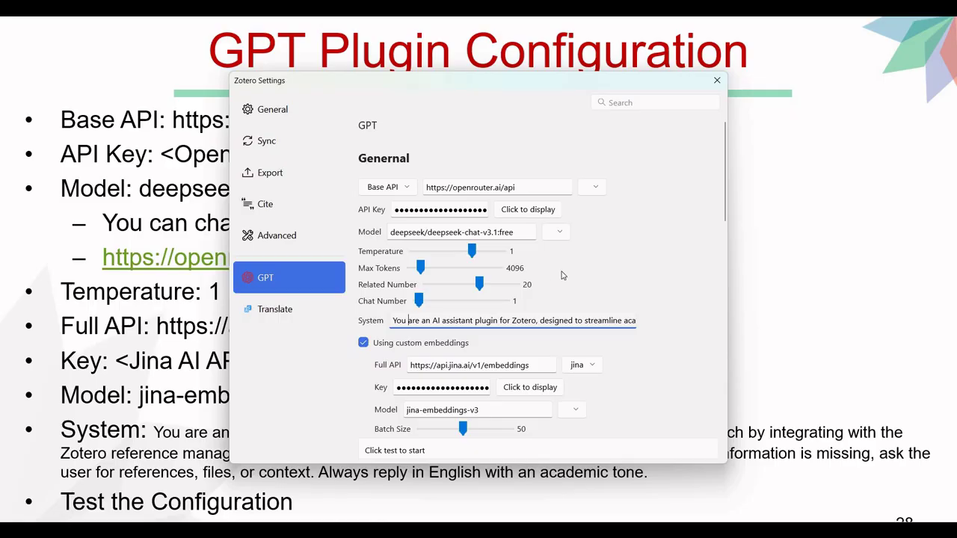
pyautogui.scroll(-3, 562, 276)
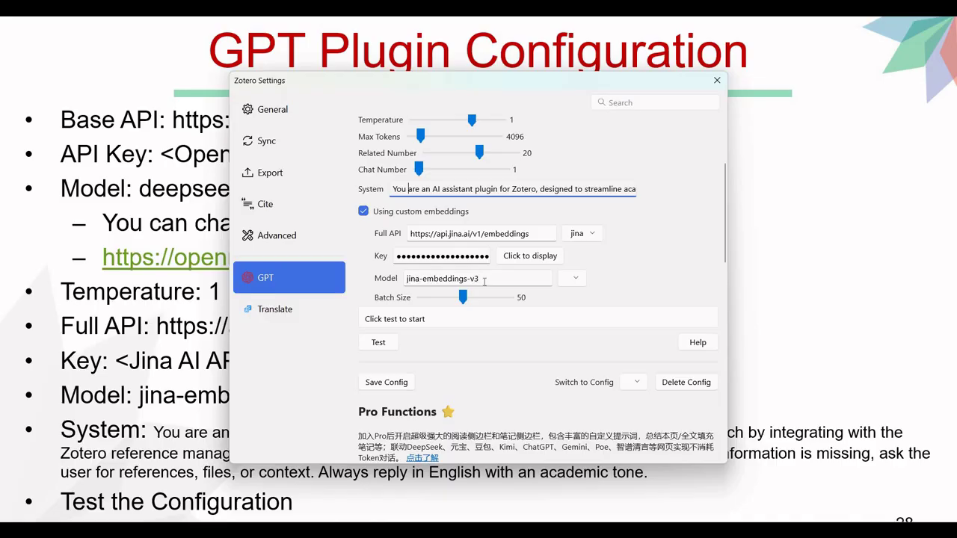
pyautogui.click(378, 344)
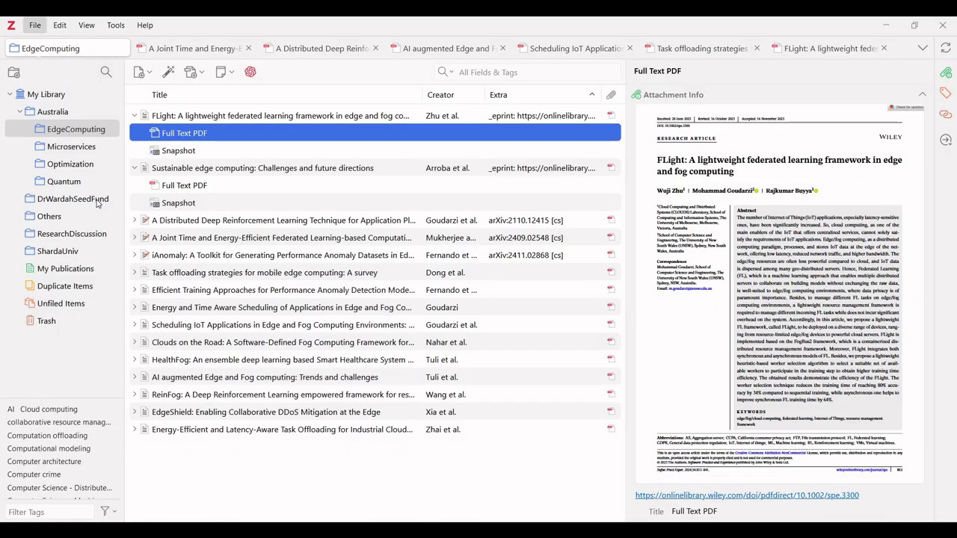
# Step: Reopen Zotero settings on the GPT plugin page and review its deepseek-chat-v3.1:free and jina-embeddings-v3 options
pyautogui.click(60, 25)
pyautogui.click(71, 257)
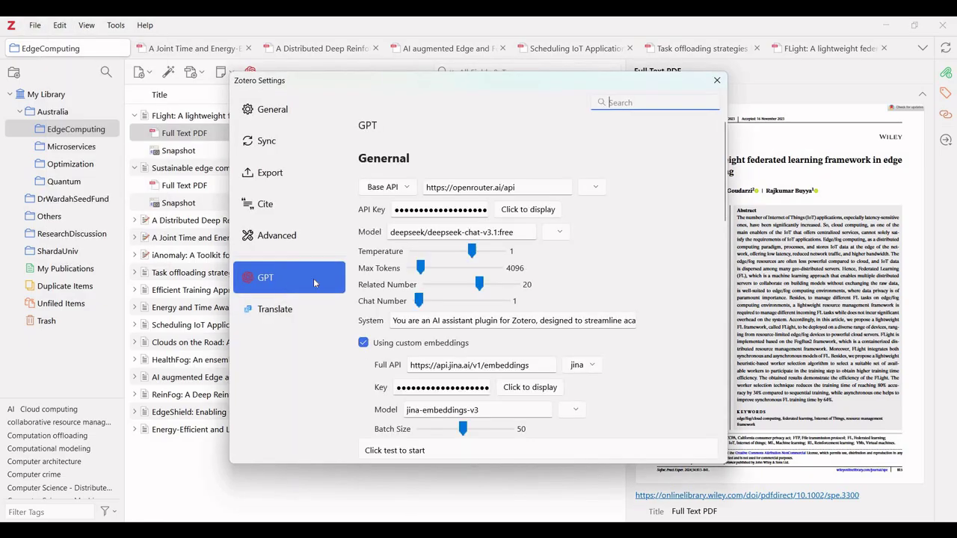
pyautogui.scroll(-4, 613, 216)
pyautogui.scroll(1, 456, 183)
pyautogui.scroll(1, 456, 184)
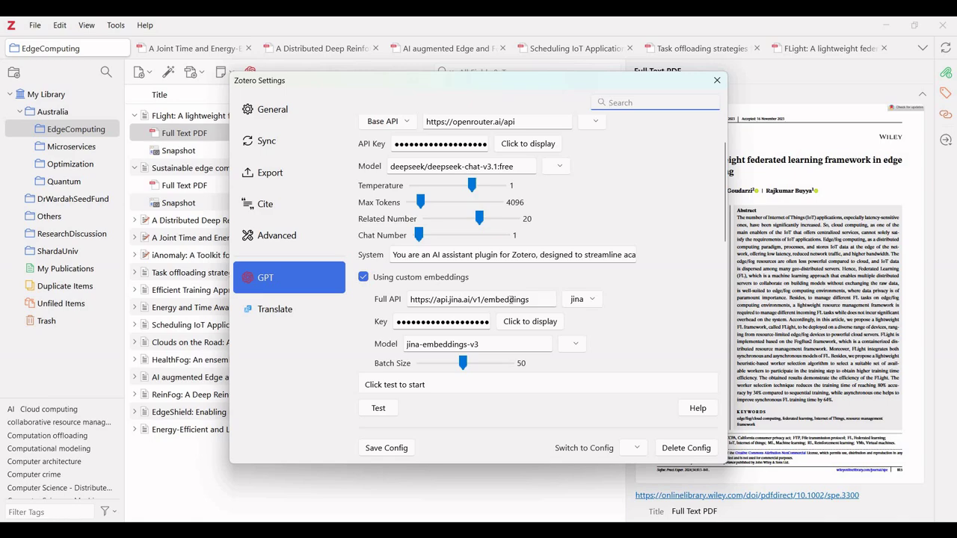
pyautogui.scroll(-2, 422, 295)
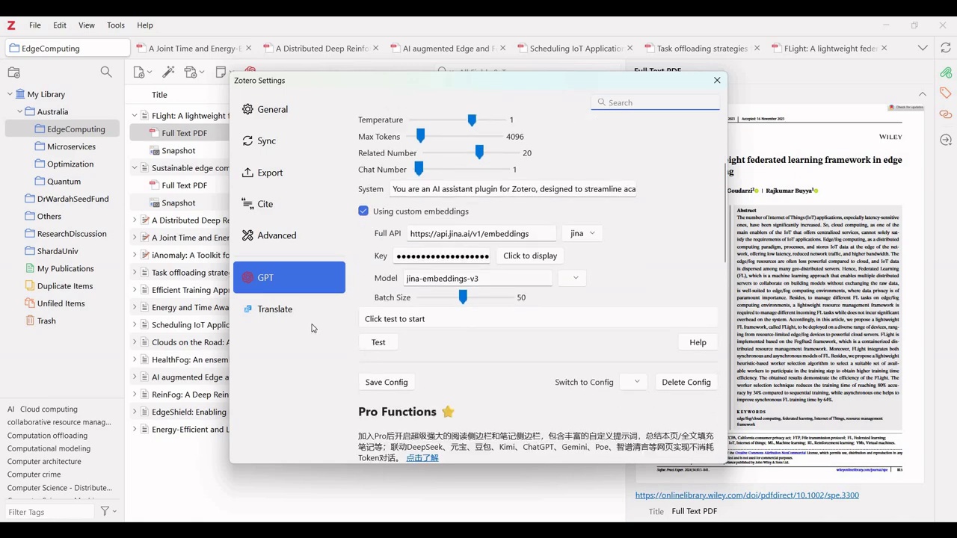
# Step: Review the Translate plugin's Custom GPT 1 service config (deepseek-chat-v3.1:free, streaming on), then close it
pyautogui.click(268, 312)
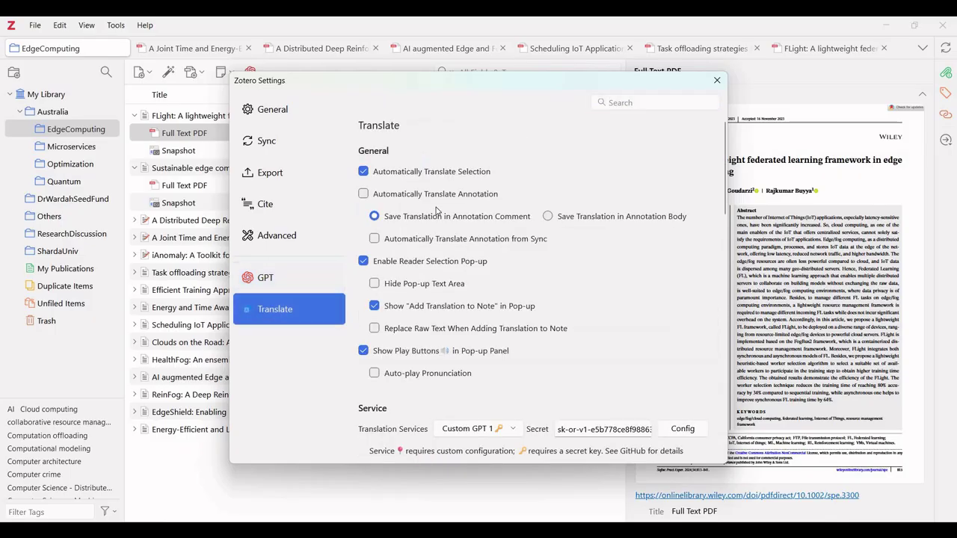
pyautogui.scroll(-6, 493, 233)
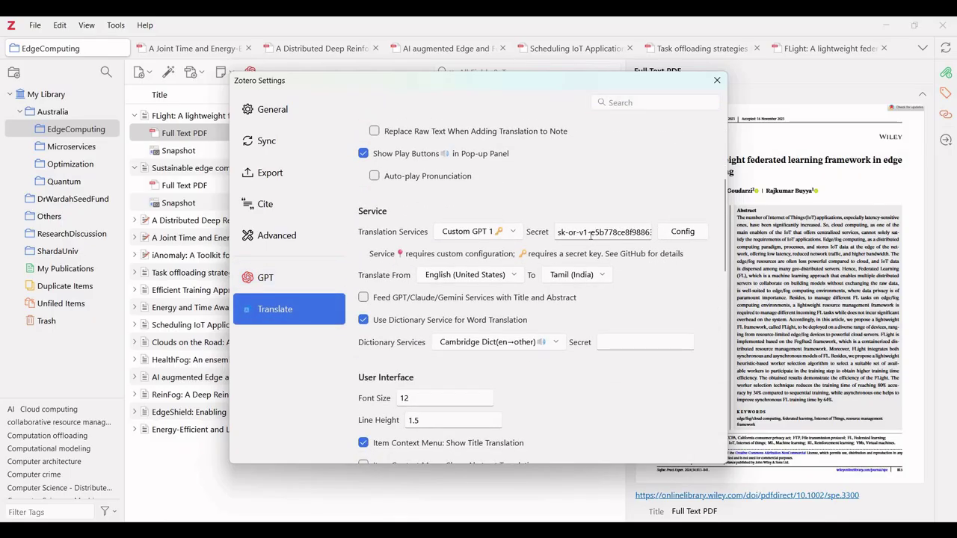
pyautogui.click(687, 234)
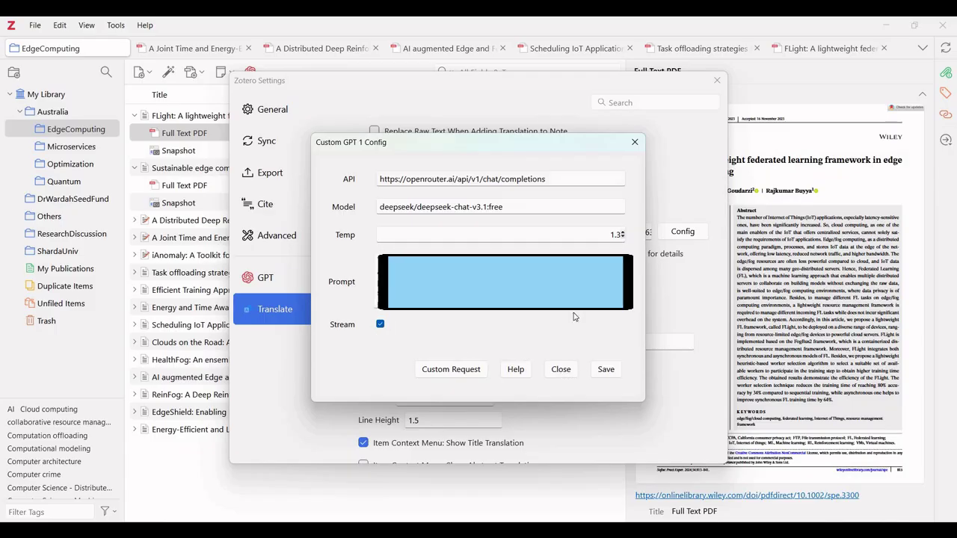
pyautogui.click(561, 369)
pyautogui.scroll(-5, 689, 87)
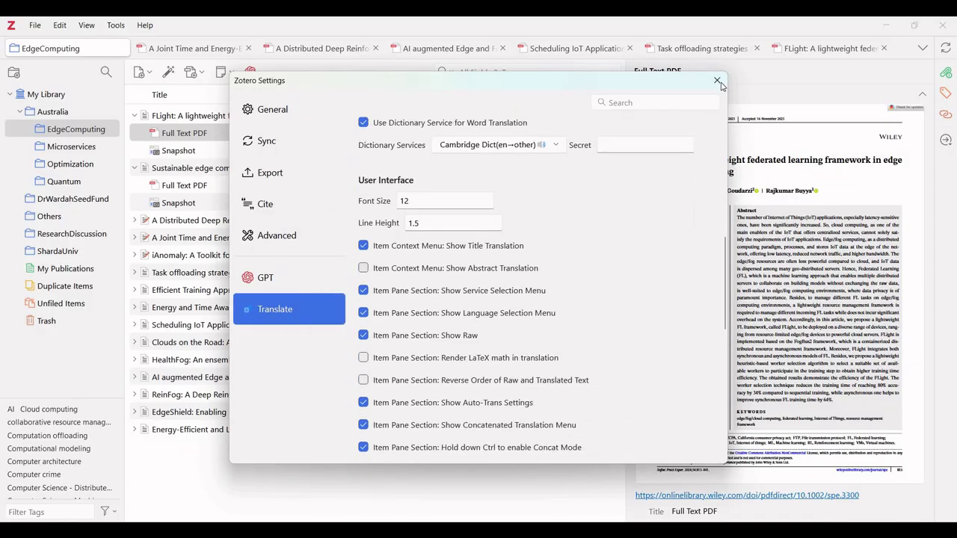
# Step: Close the settings and open the AI assistant on the FLight paper's Full Text PDF
pyautogui.click(717, 81)
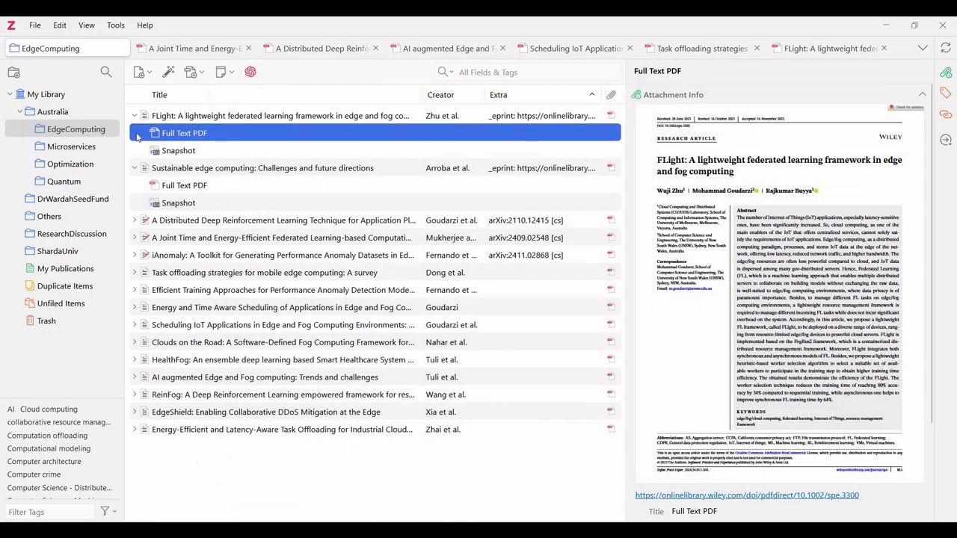
pyautogui.press('-')
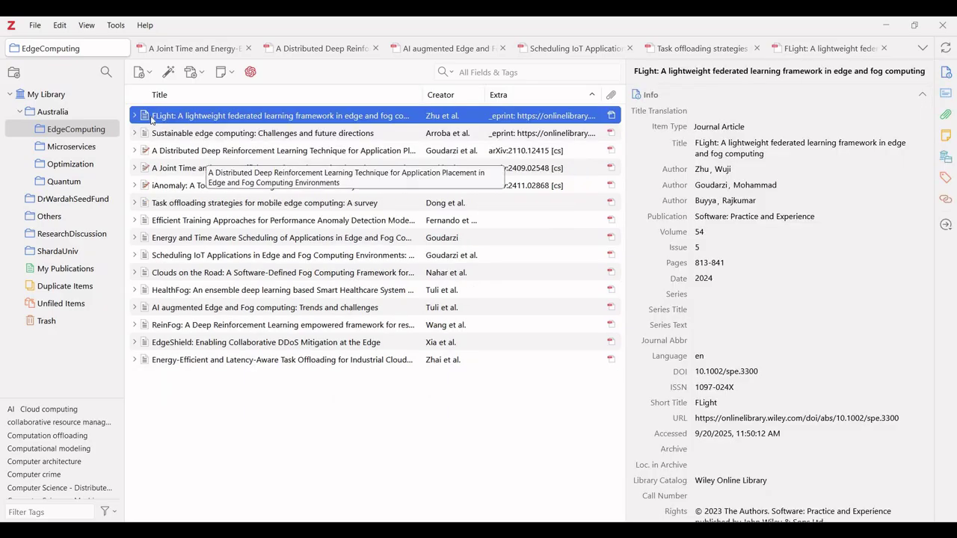
pyautogui.press('Right')
pyautogui.click(189, 133)
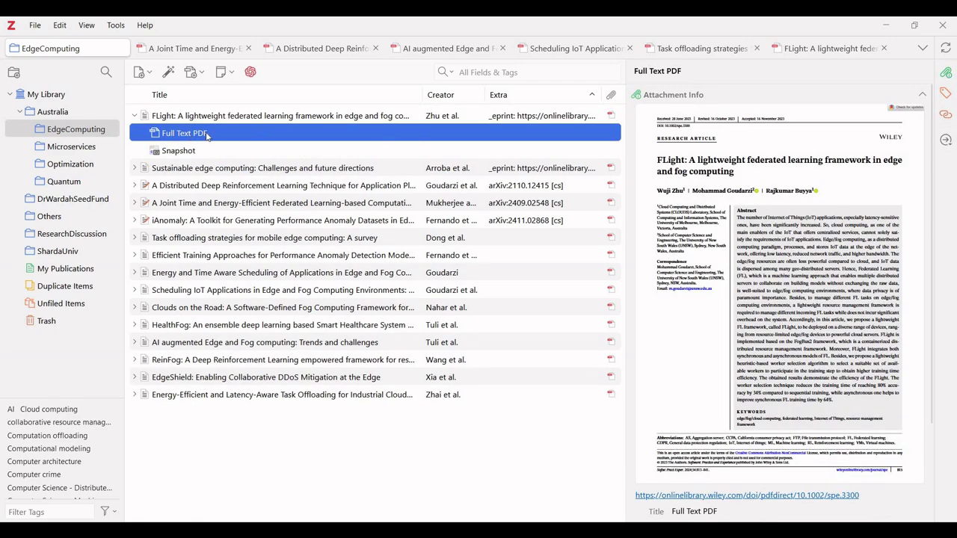
pyautogui.rightClick(213, 134)
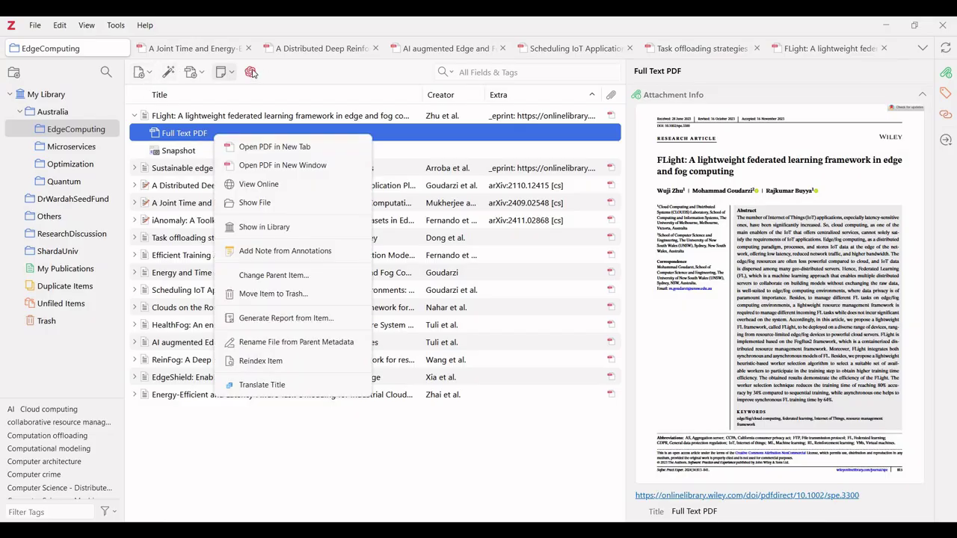
pyautogui.click(253, 73)
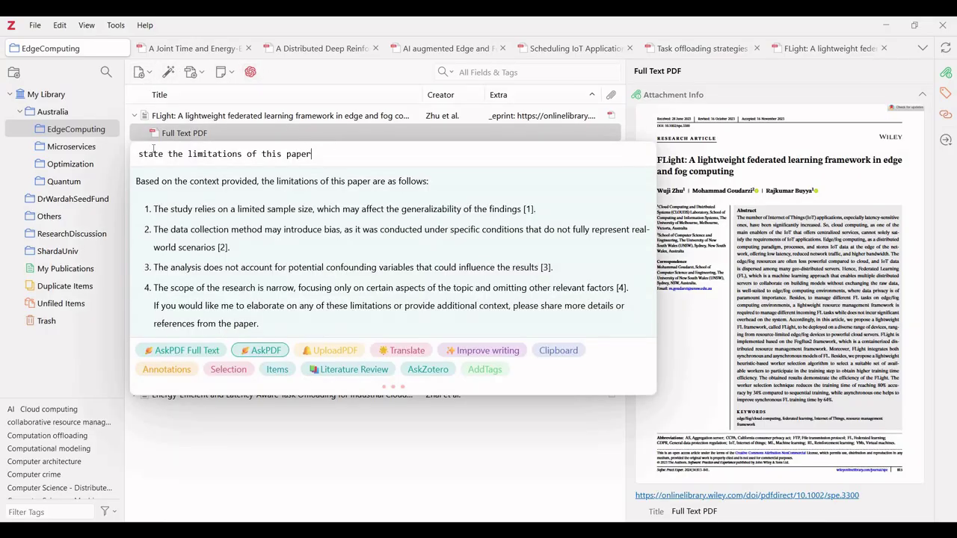
# Step: Ask 'contribution of this paper' in place of the previous question and regenerate the answer
pyautogui.moveTo(312, 154); pyautogui.dragTo(138, 154)
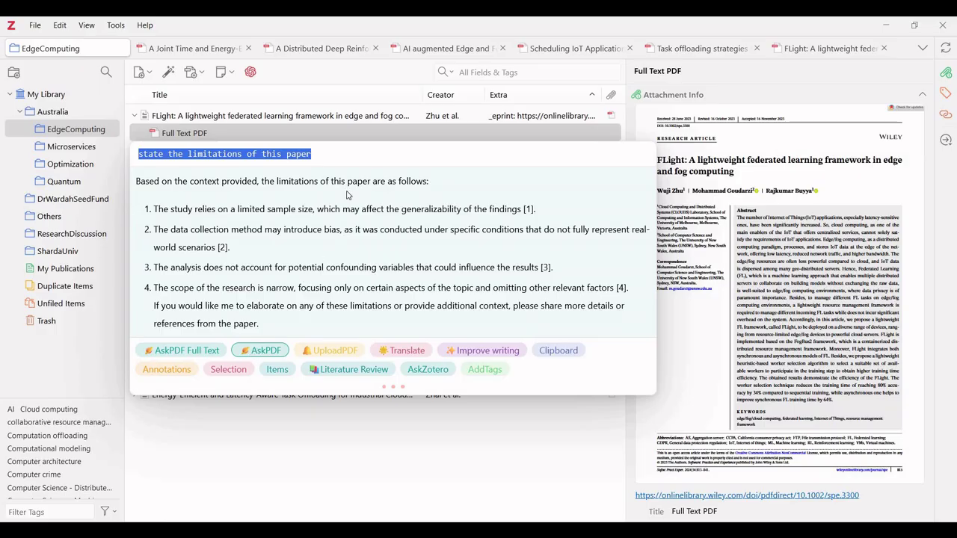
pyautogui.write('contirbu')
pyautogui.press('BackSpace')
pyautogui.press('BackSpace')
pyautogui.press('BackSpace')
pyautogui.press('BackSpace')
pyautogui.write('ribution of th')
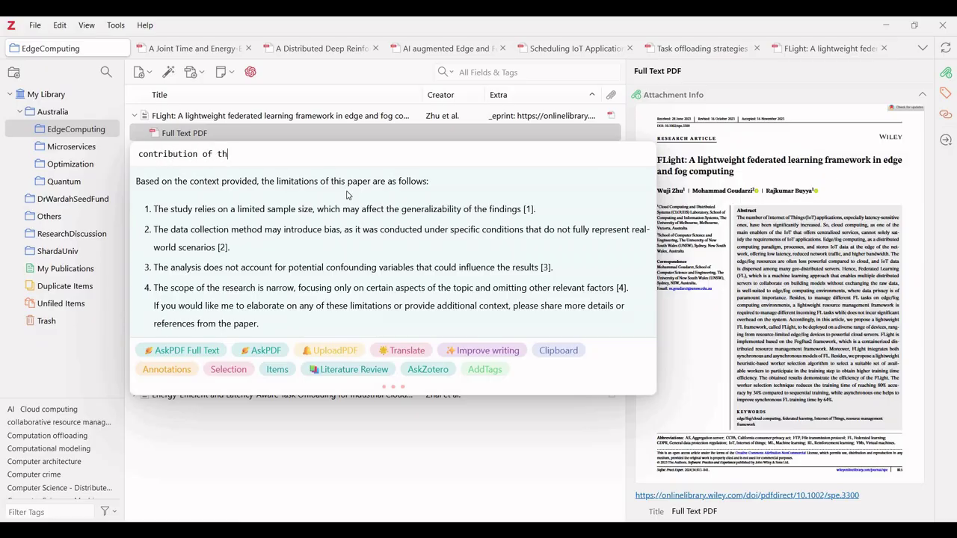
pyautogui.write('is paper')
pyautogui.press('Return')
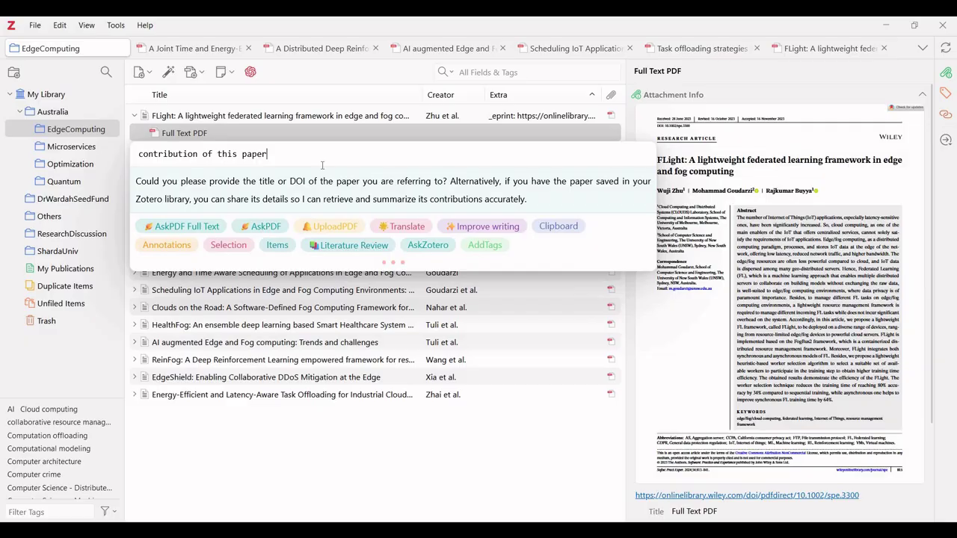
pyautogui.press('Return')
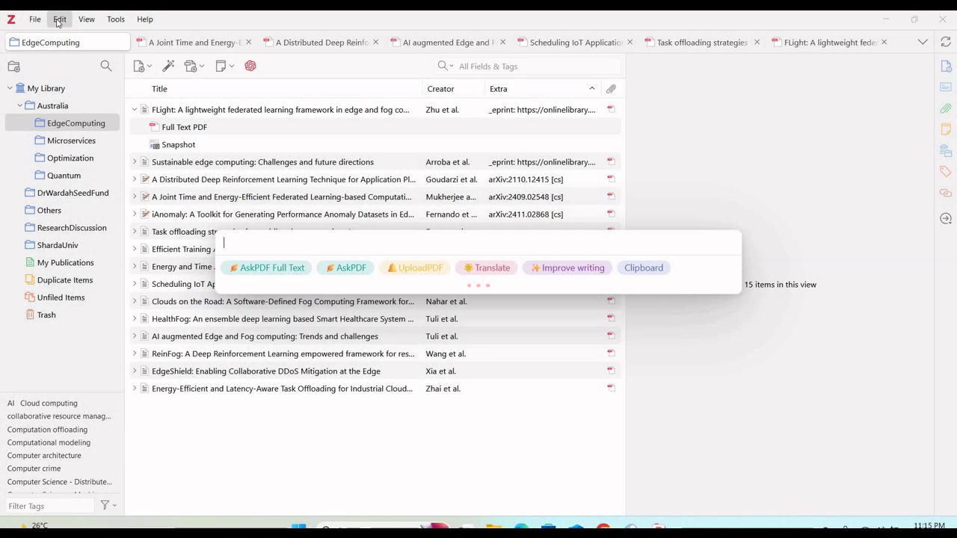
# Step: Check the GPT plugin's configured DeepSeek model, then switch to OpenRouter's Models page in Chrome
pyautogui.click(59, 20)
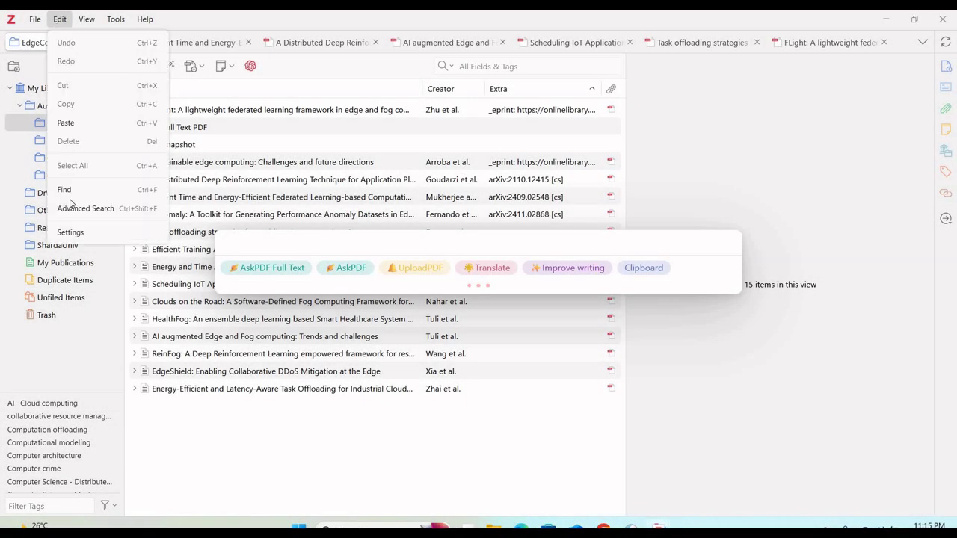
pyautogui.click(70, 231)
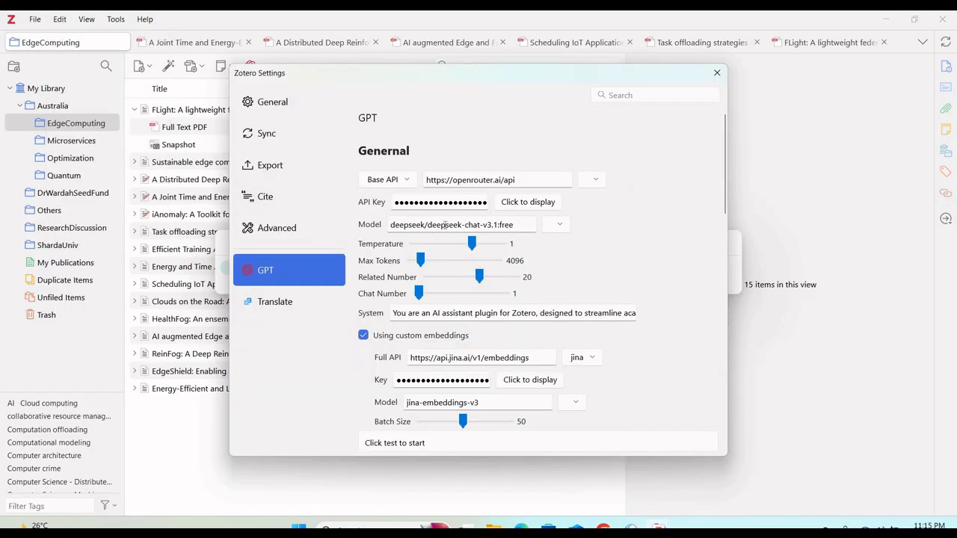
pyautogui.click(428, 225)
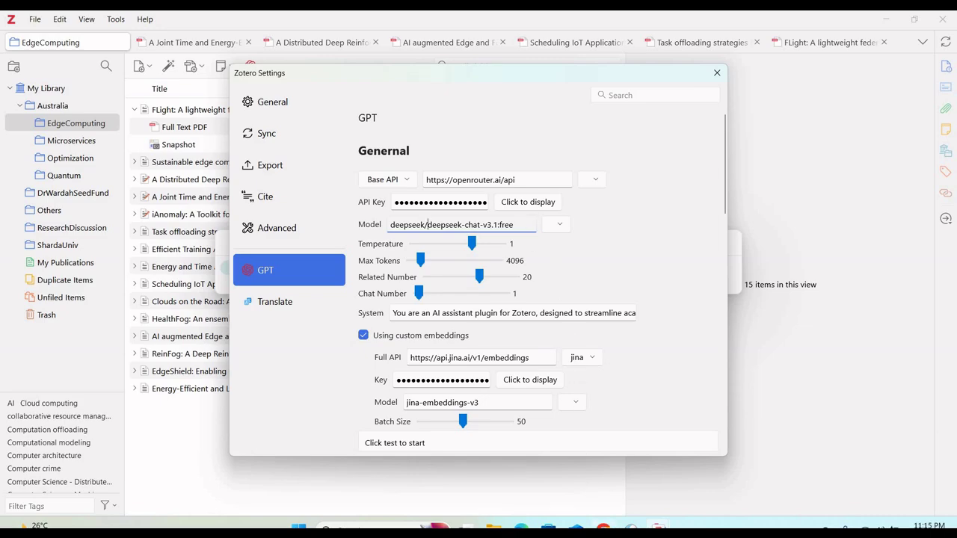
pyautogui.click(603, 490)
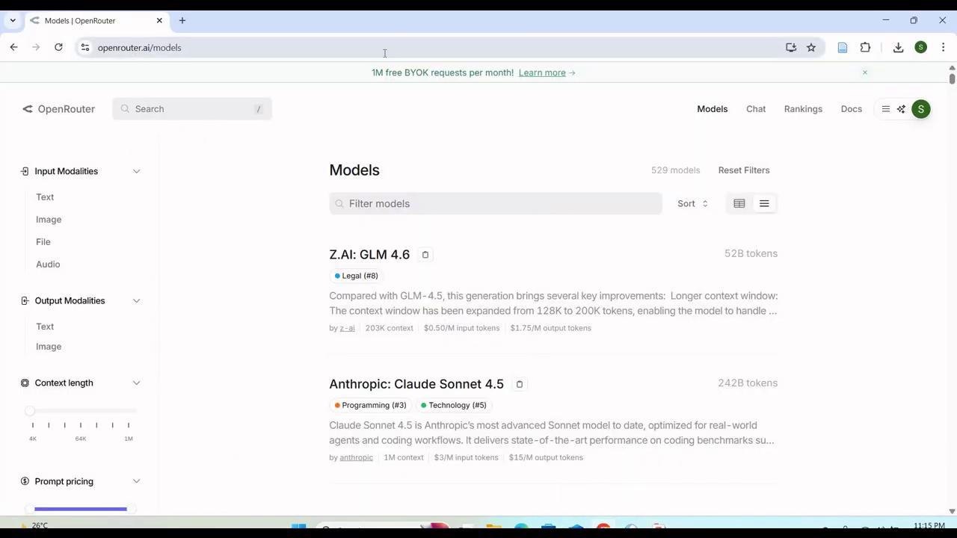
# Step: Copy the deepseek/deepseek-v3.2-exp model ID from OpenRouter into the GPT plugin's Model field
pyautogui.click(718, 107)
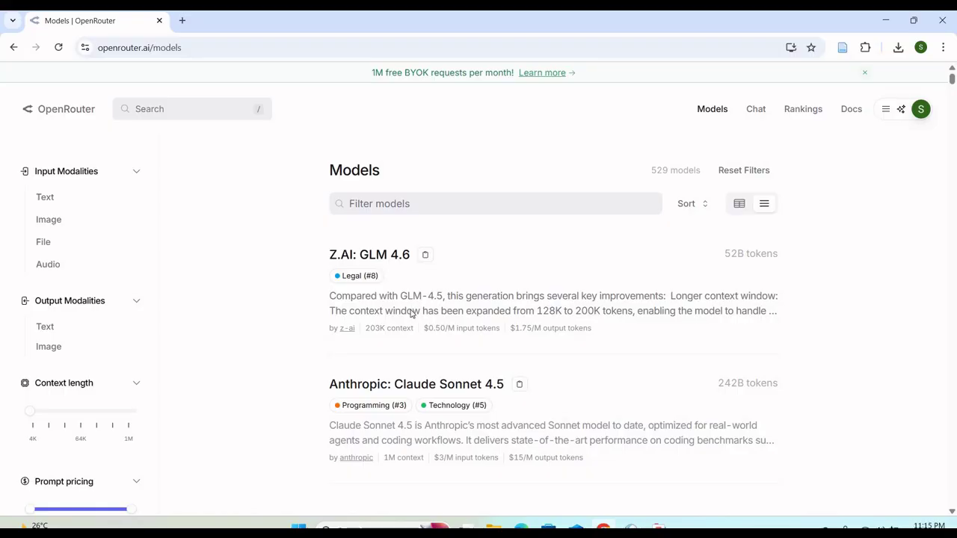
pyautogui.scroll(-7, 411, 313)
pyautogui.scroll(4, 412, 290)
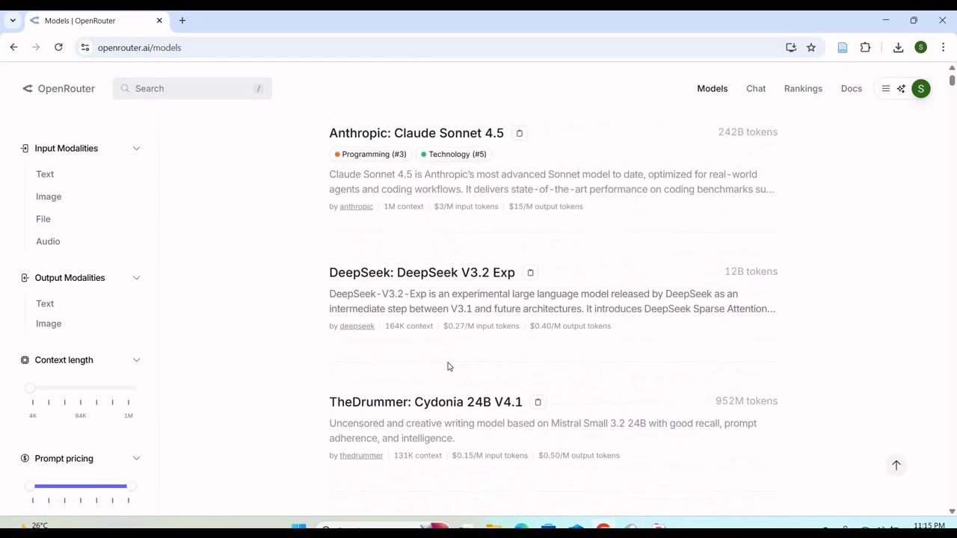
pyautogui.scroll(2, 439, 372)
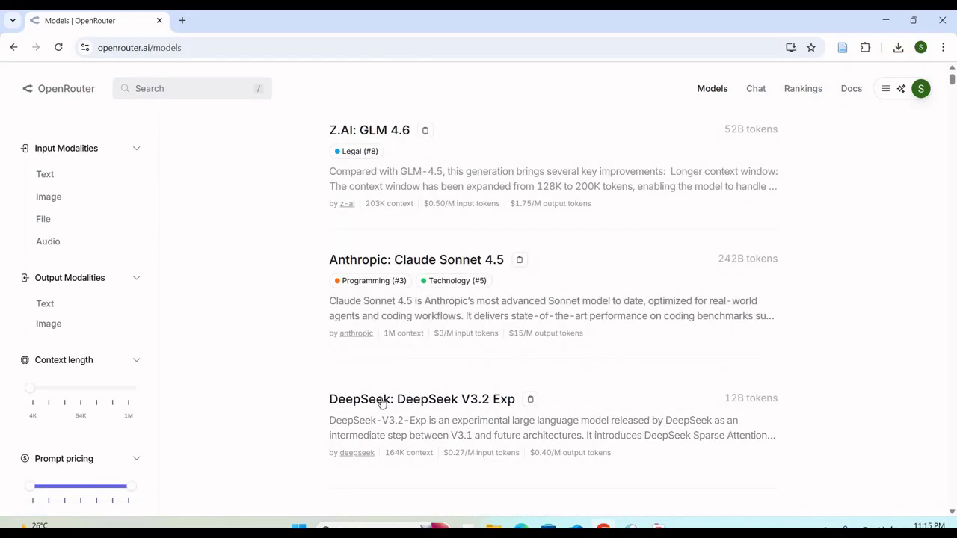
pyautogui.click(440, 400)
pyautogui.click(537, 388)
pyautogui.scroll(-4, 494, 302)
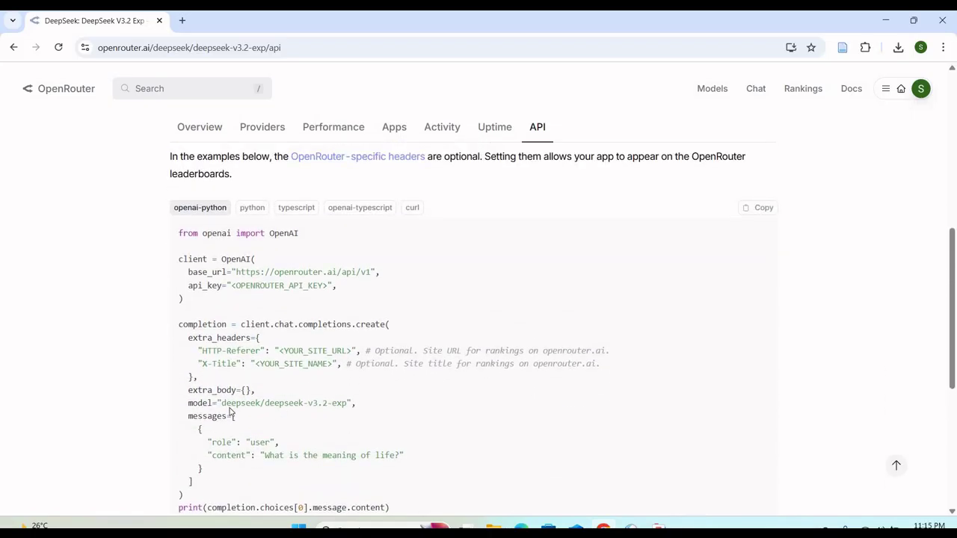
pyautogui.moveTo(221, 402); pyautogui.dragTo(348, 403)
pyautogui.hotkey('ctrl', 'c')
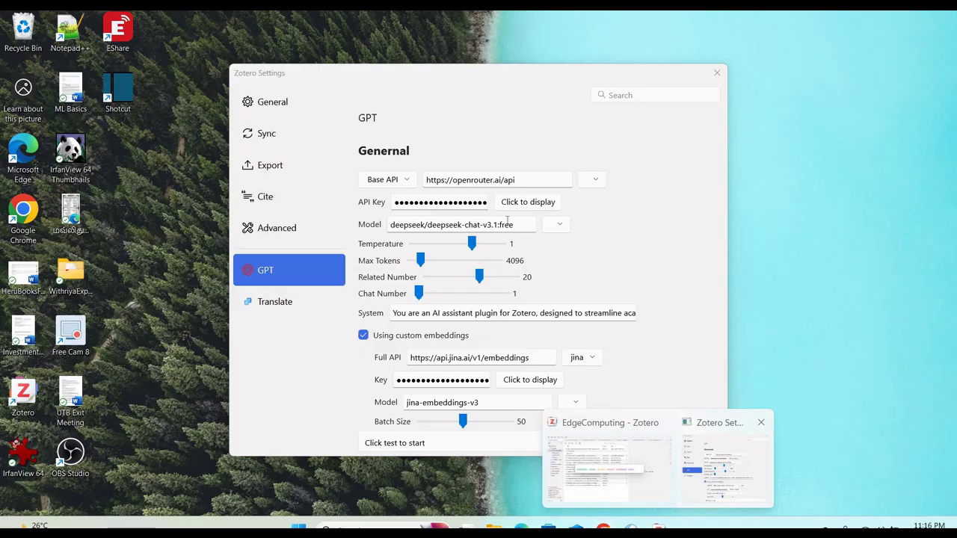
pyautogui.click(719, 459)
pyautogui.moveTo(512, 224); pyautogui.dragTo(317, 235)
pyautogui.hotkey('ctrl', 'v')
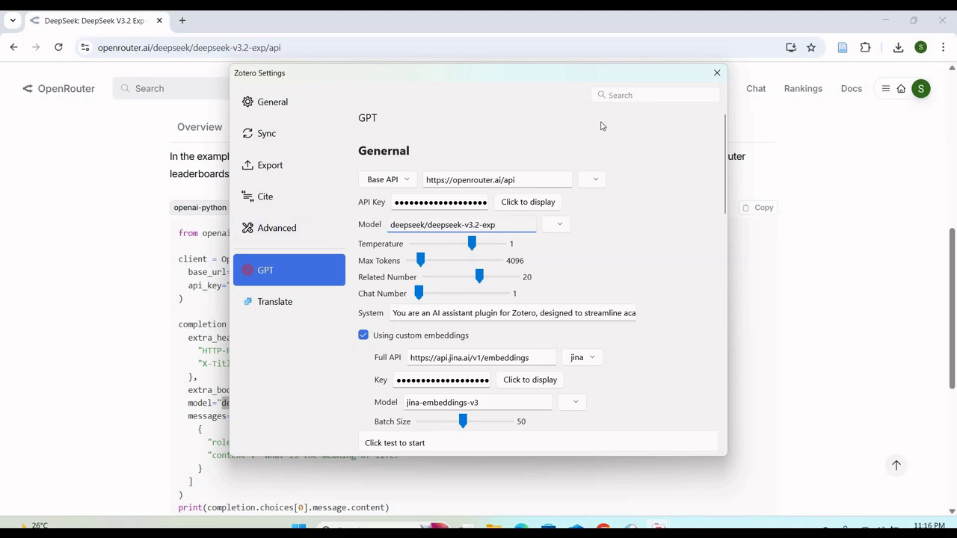
# Step: Replace the Model field with anthropic/claude-sonnet-4.5, copied from OpenRouter's Claude Sonnet 4.5 API page
pyautogui.click(109, 94)
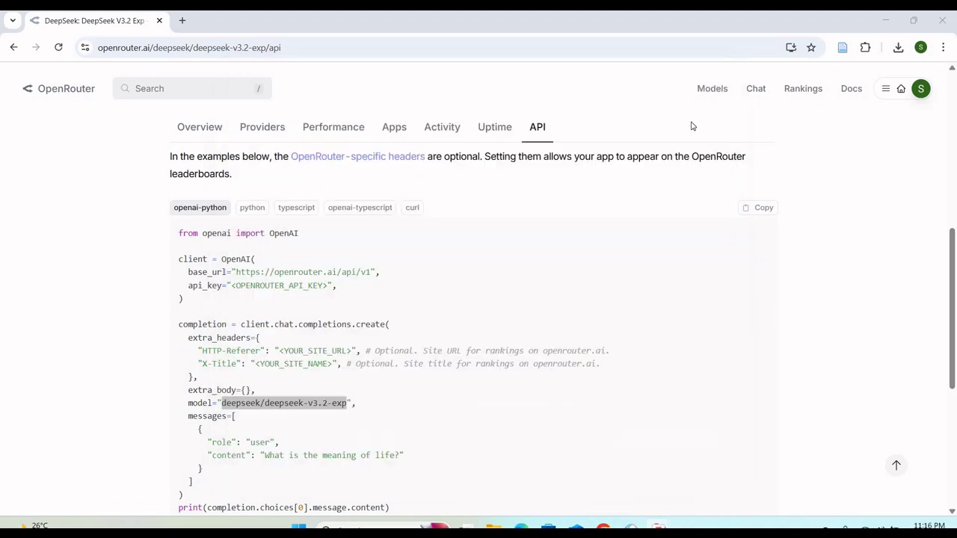
pyautogui.click(711, 88)
pyautogui.click(410, 270)
pyautogui.click(542, 395)
pyautogui.scroll(-2, 317, 366)
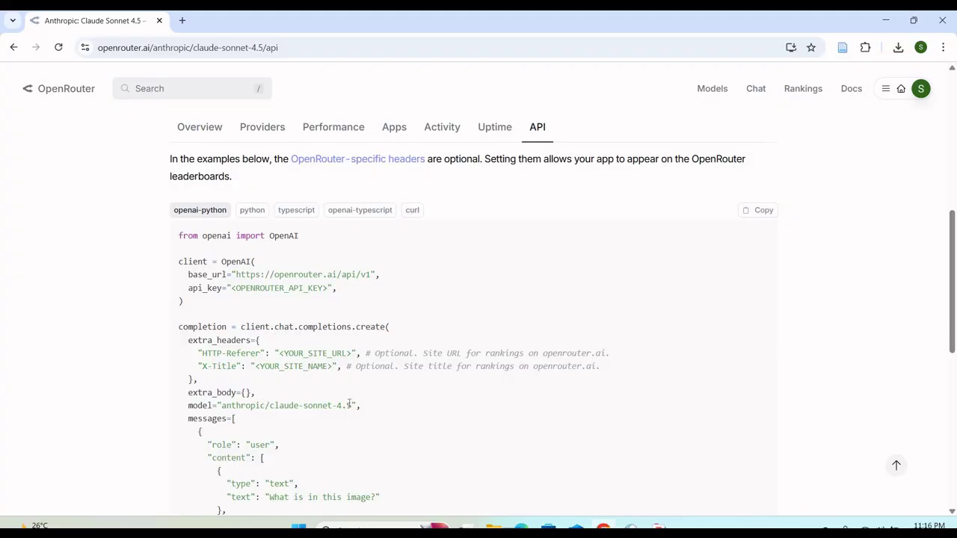
pyautogui.moveTo(221, 405); pyautogui.dragTo(346, 405)
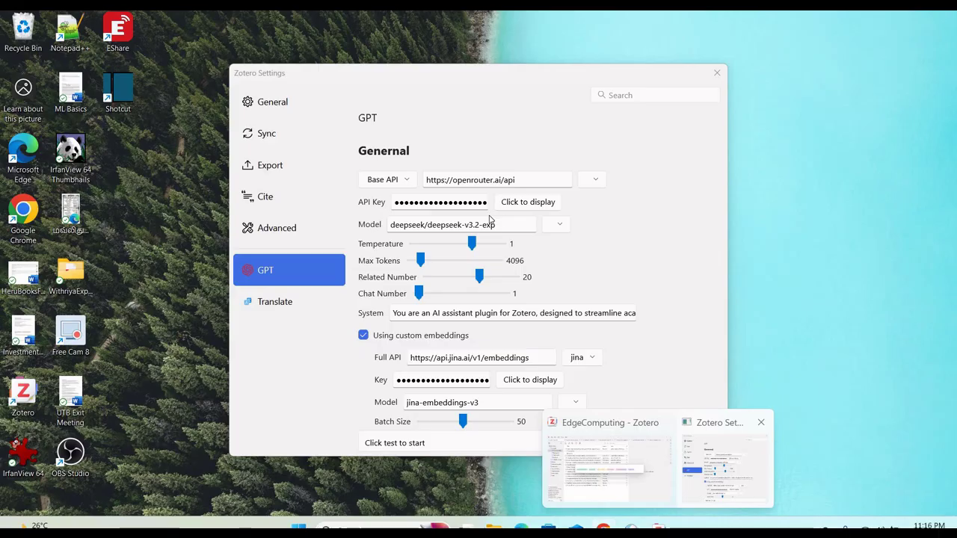
pyautogui.click(725, 478)
pyautogui.hotkey('ctrl', 'shift', 'Left')
pyautogui.hotkey('ctrl', 'shift', 'Left')
pyautogui.hotkey('ctrl', 'shift', 'Left')
pyautogui.hotkey('ctrl', 'shift', 'Left')
pyautogui.hotkey('ctrl', 'shift', 'Left')
pyautogui.write('anthropic/claude-sonnet-4.5')
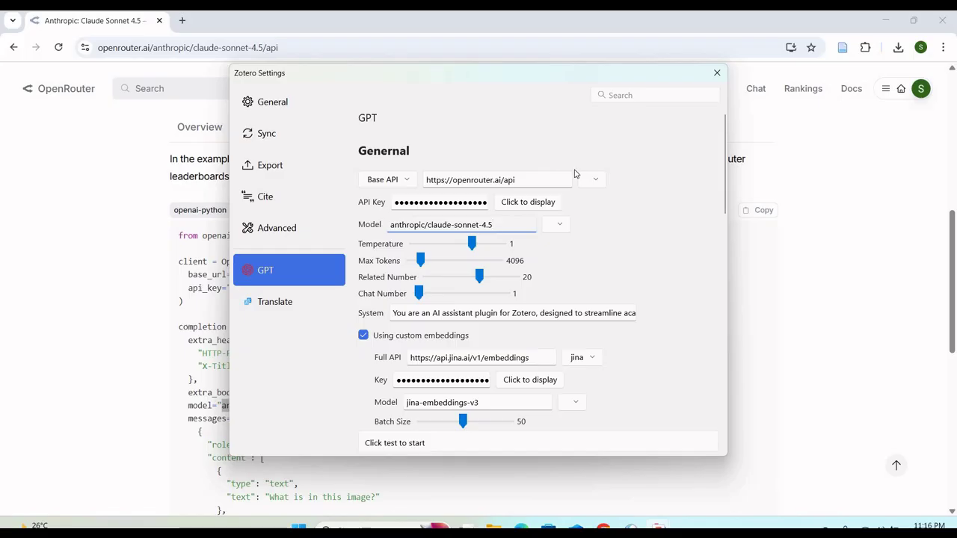
# Step: Scroll down the GPT settings to view Test and Save Config, then back up
pyautogui.scroll(-3, 694, 88)
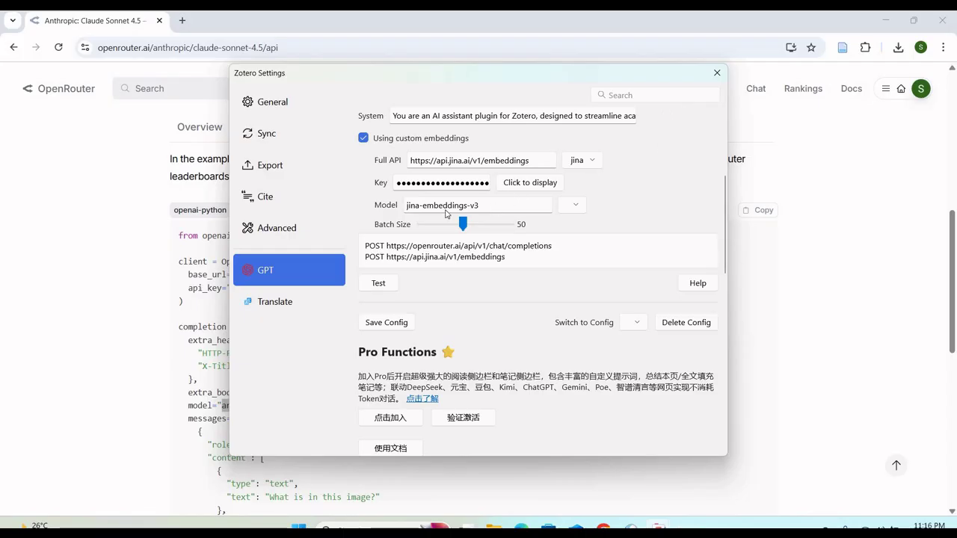
pyautogui.scroll(4, 393, 162)
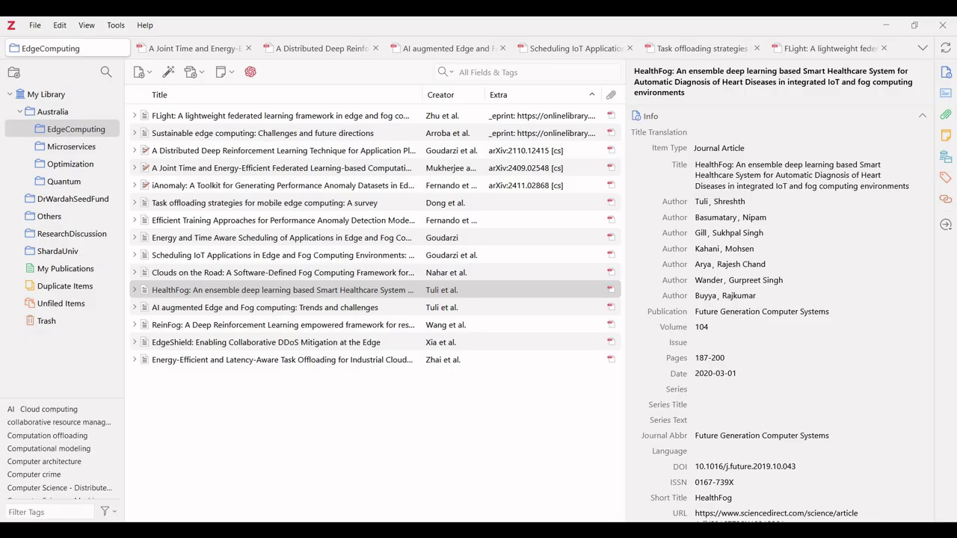
pyautogui.click(87, 25)
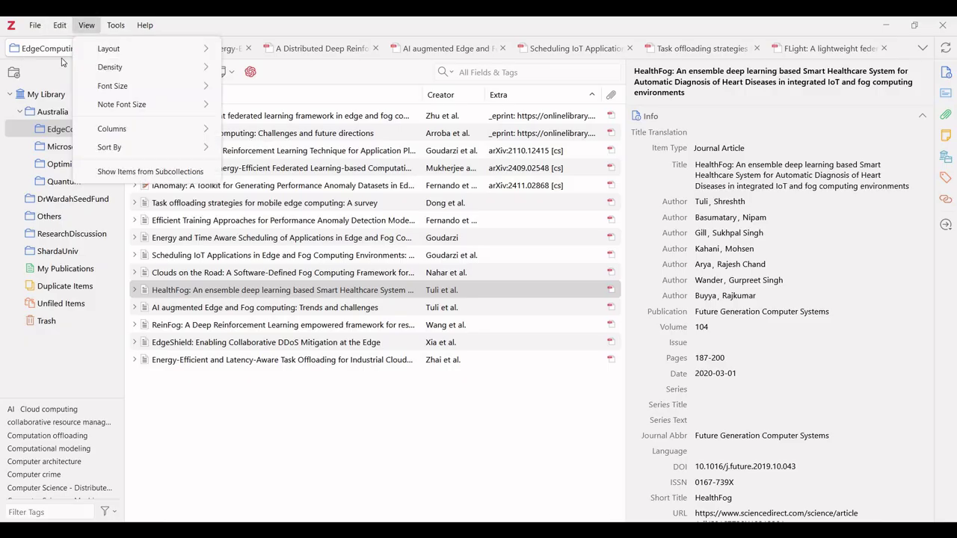
pyautogui.press('Left')
pyautogui.click(71, 276)
pyautogui.scroll(-3, 526, 325)
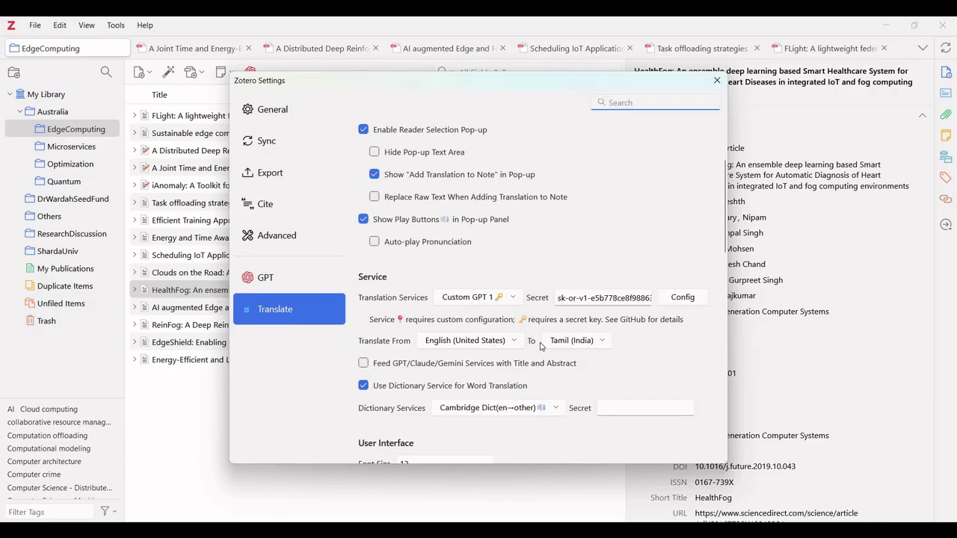
pyautogui.click(569, 342)
pyautogui.click(569, 342)
pyautogui.click(569, 342)
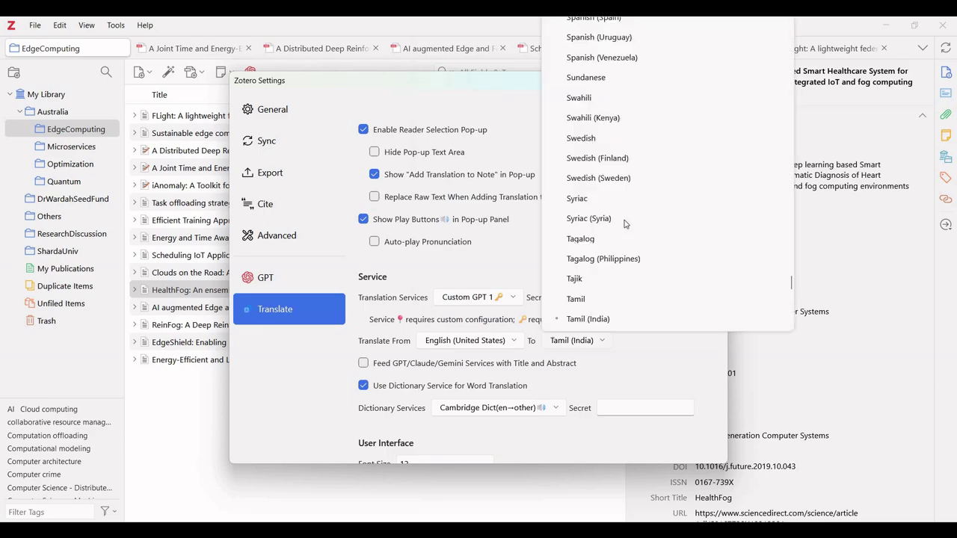
pyautogui.scroll(20, 624, 225)
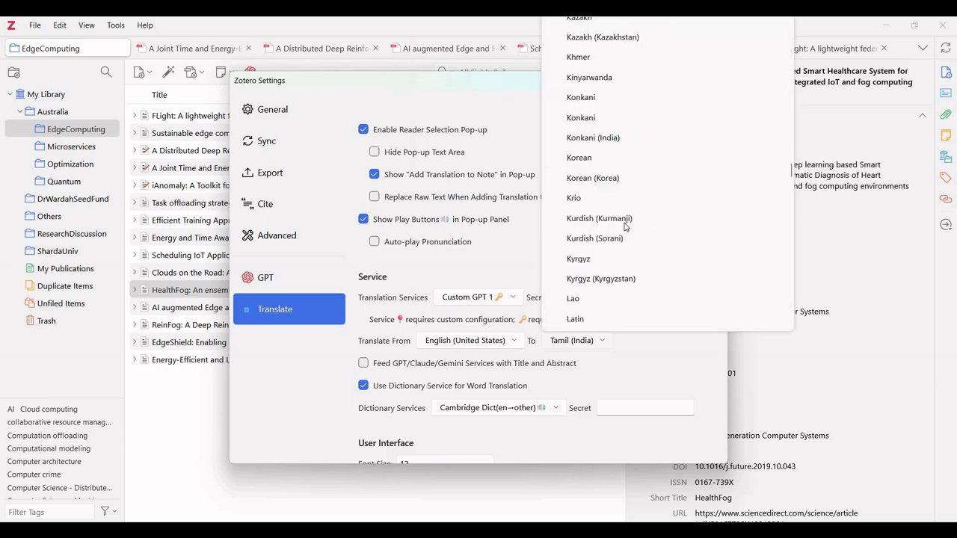
pyautogui.scroll(15, 625, 227)
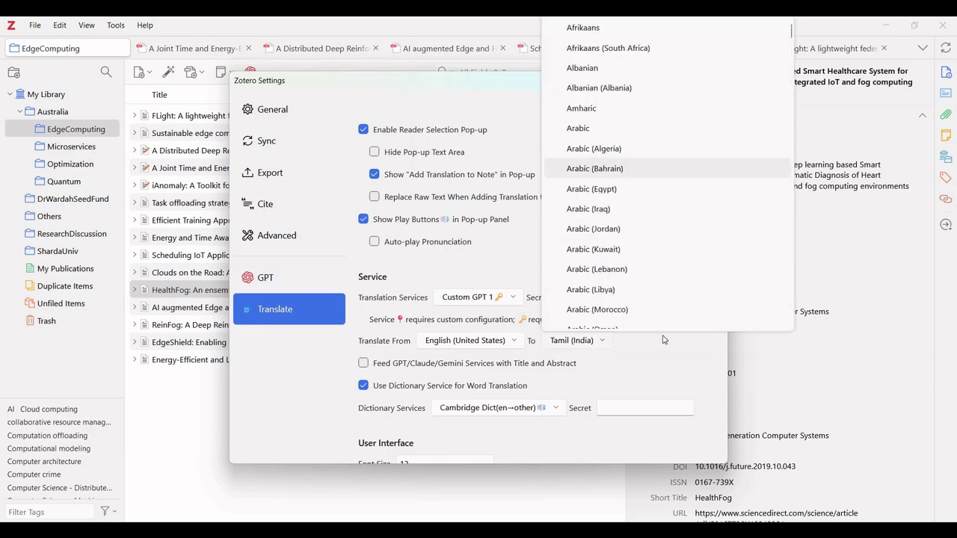
pyautogui.press('Escape')
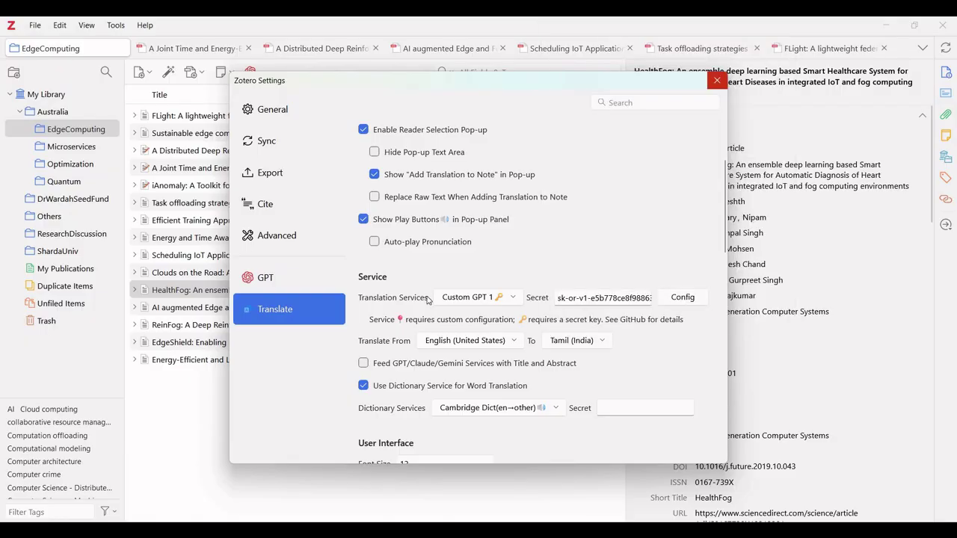
pyautogui.press('Escape')
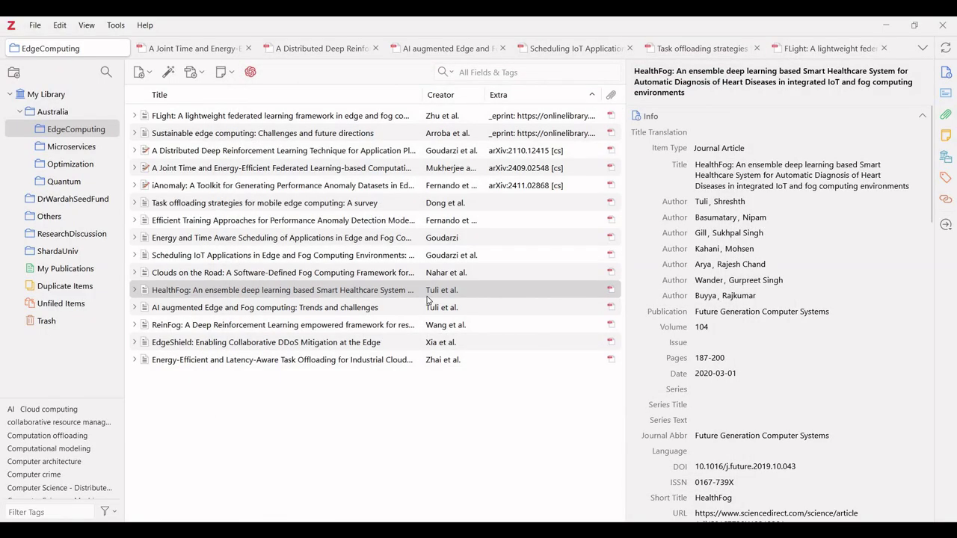